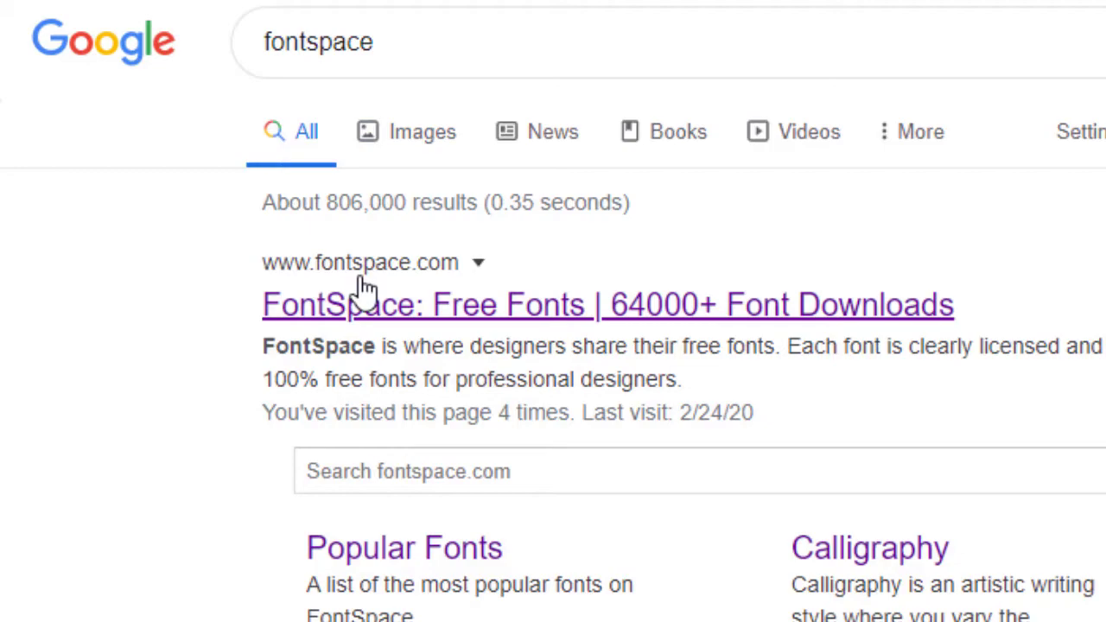
# Open the FontSpace website from the search results and look through the fonts and designers on its home page.
pyautogui.click(363, 294)
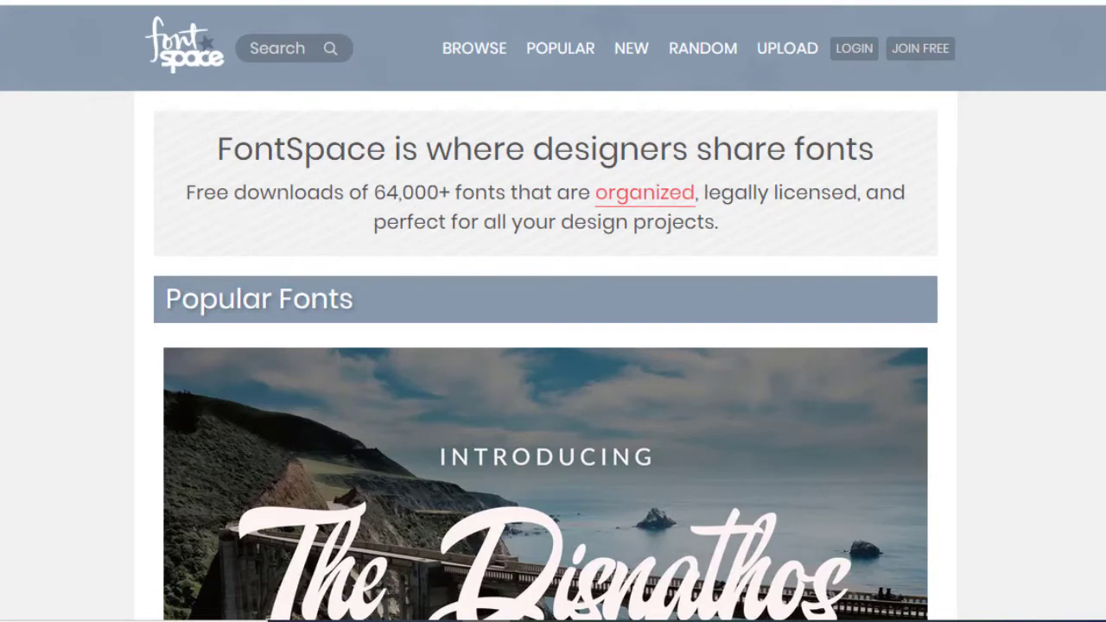
pyautogui.scroll(-20, 545, 346)
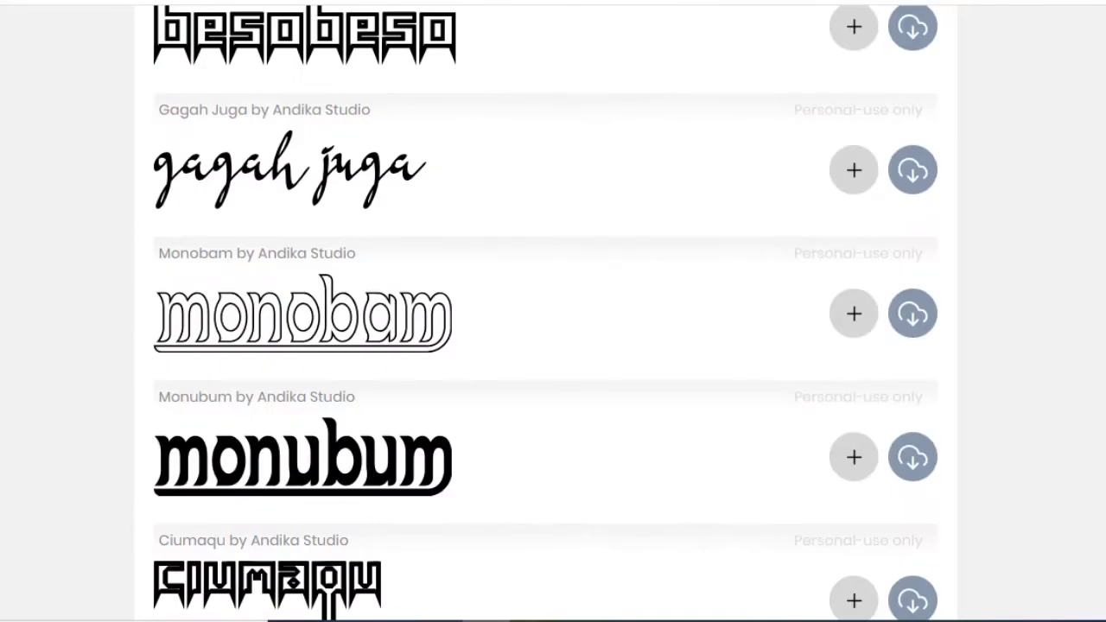
pyautogui.scroll(-12, 545, 313)
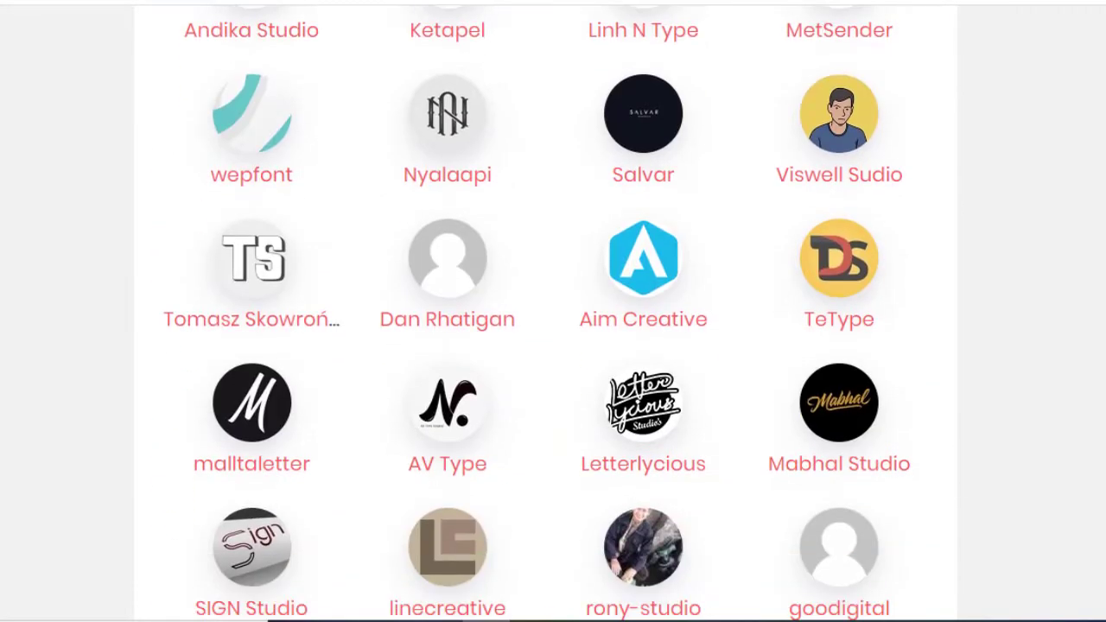
pyautogui.scroll(-6, 545, 313)
pyautogui.scroll(15, 545, 312)
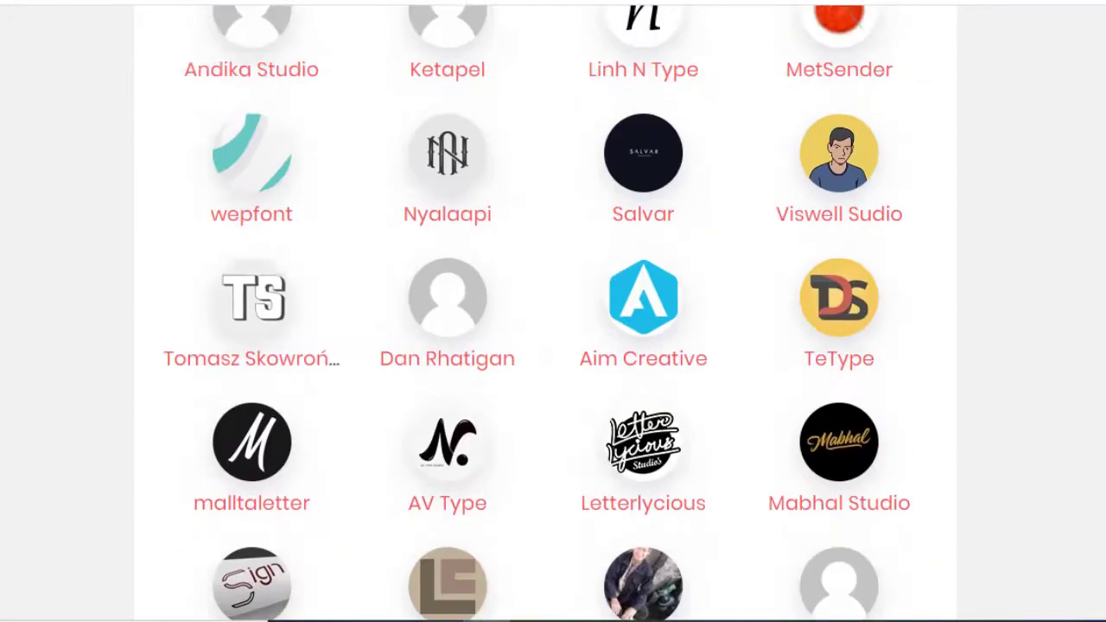
pyautogui.scroll(10, 545, 312)
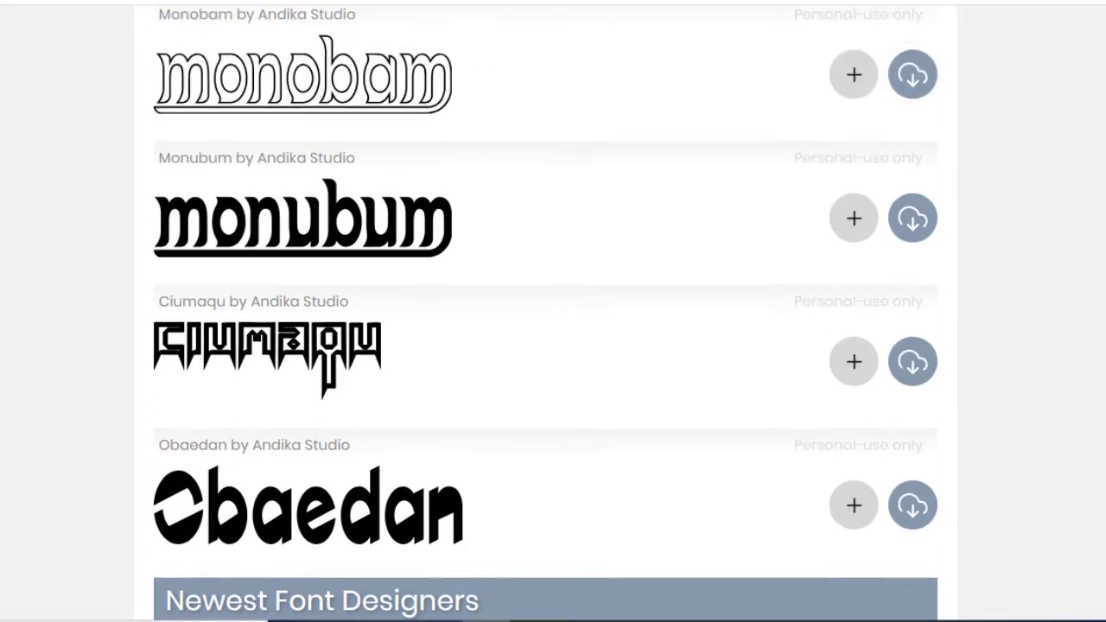
pyautogui.scroll(10, 545, 313)
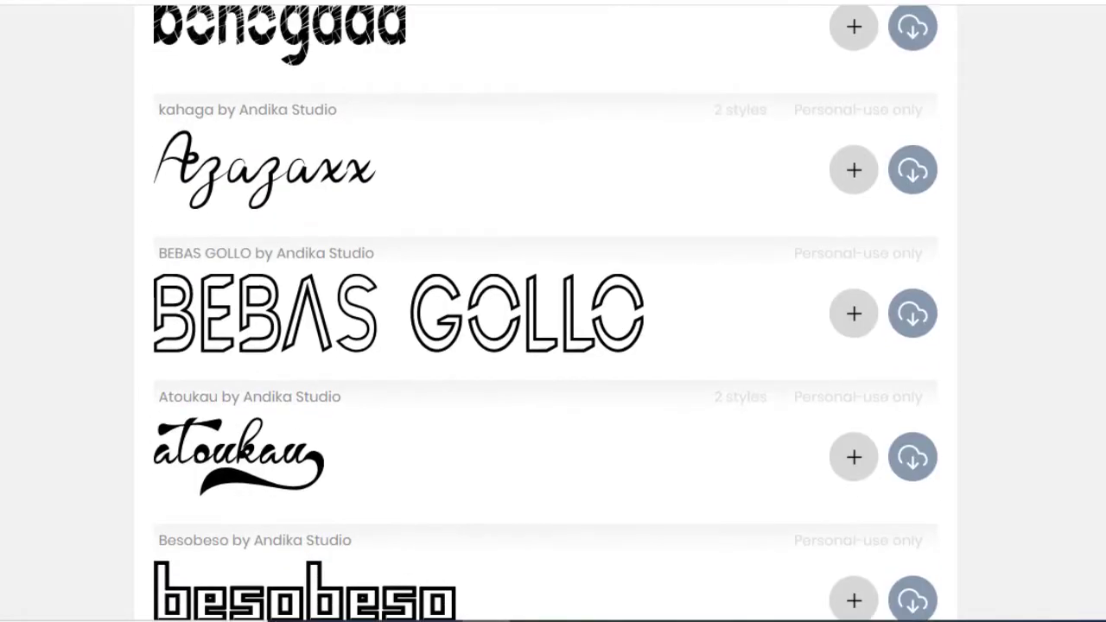
pyautogui.scroll(3, 545, 313)
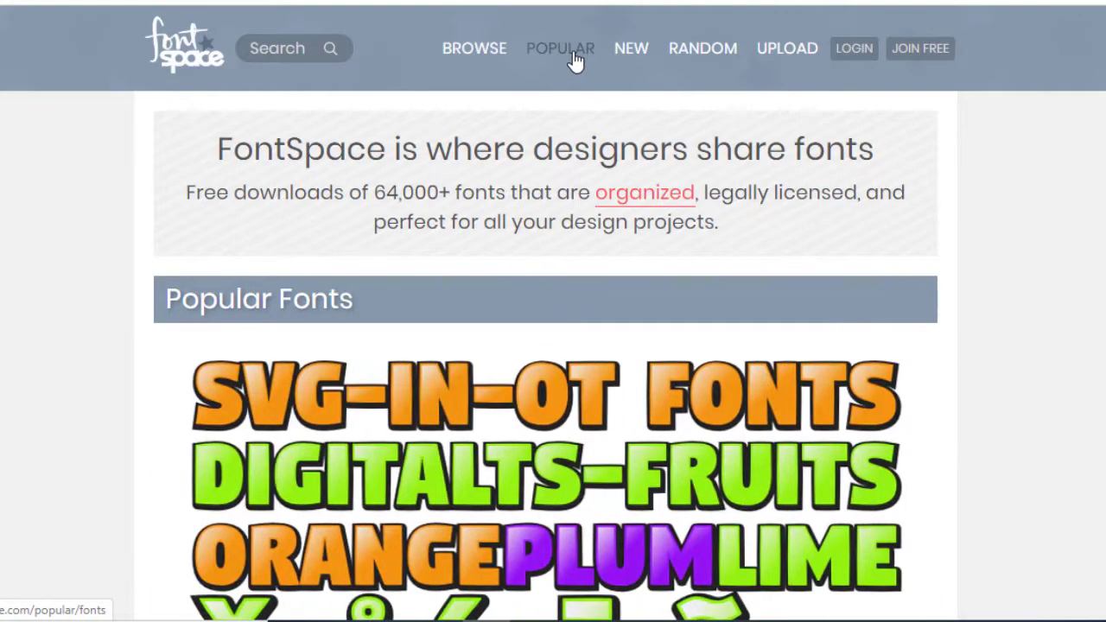
# Open the site's popular fonts and look through the first page of the list.
pyautogui.click(576, 61)
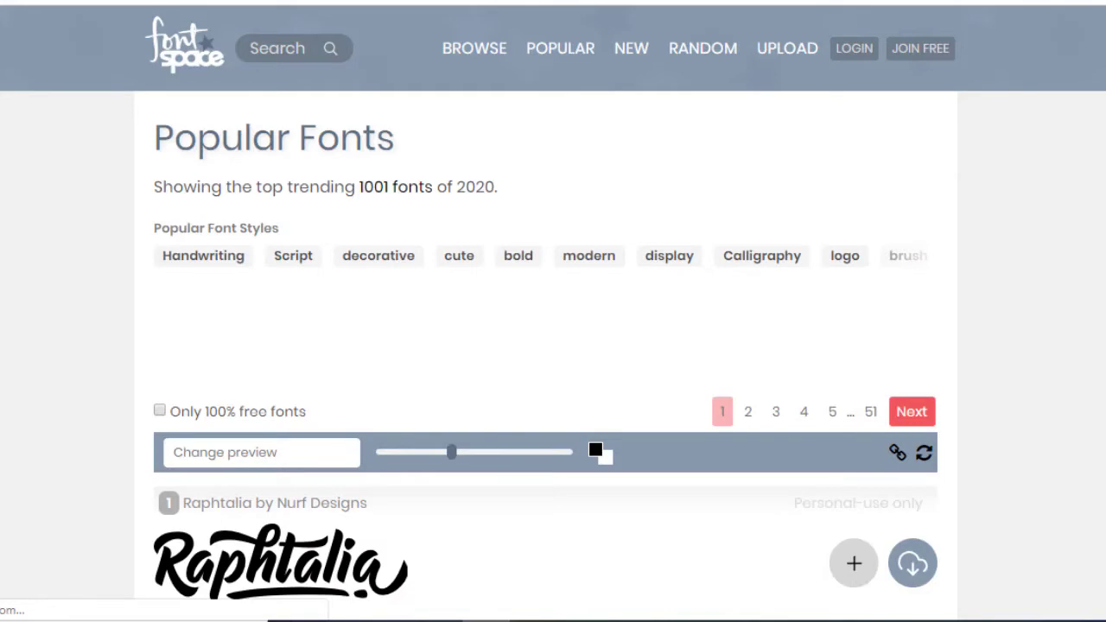
pyautogui.scroll(-10, 553, 346)
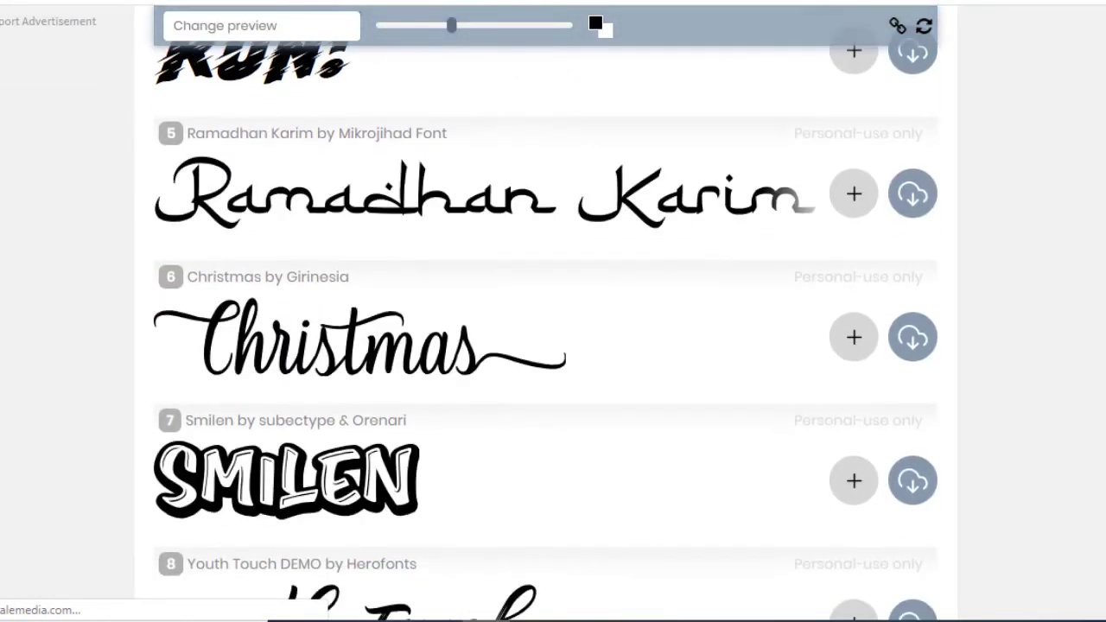
pyautogui.scroll(-3, 553, 346)
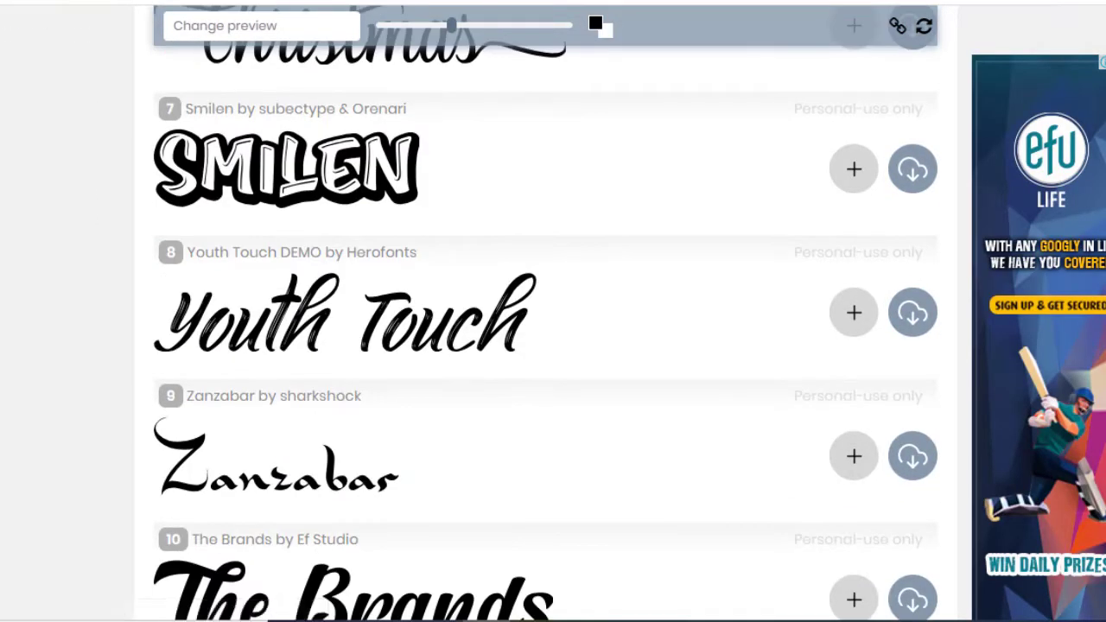
pyautogui.scroll(-5, 552, 345)
pyautogui.scroll(-10, 552, 345)
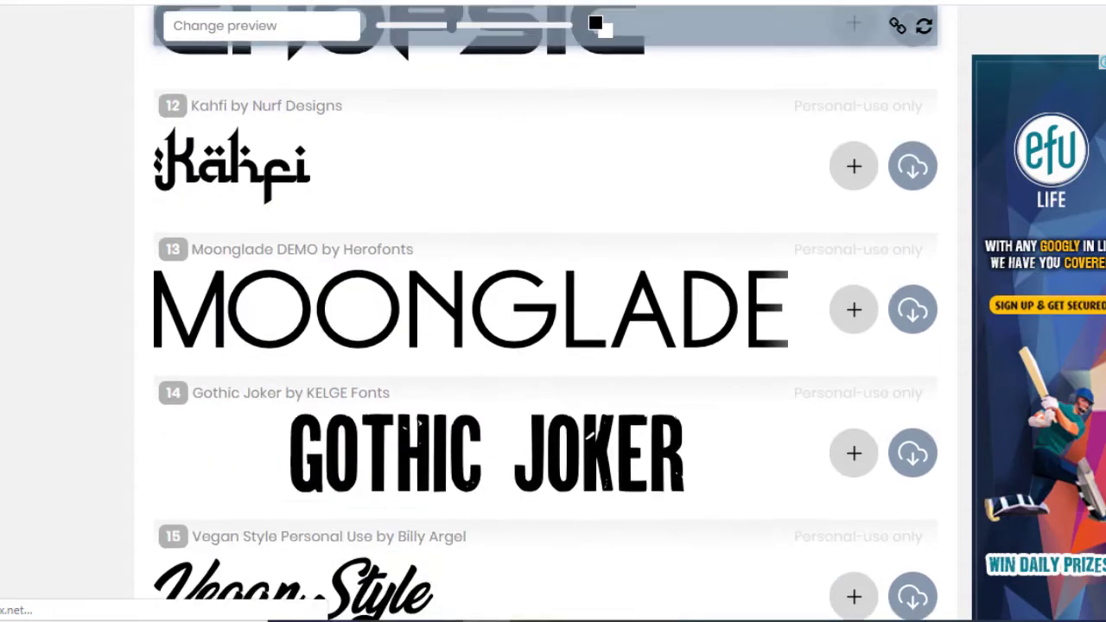
pyautogui.scroll(-4, 816, 431)
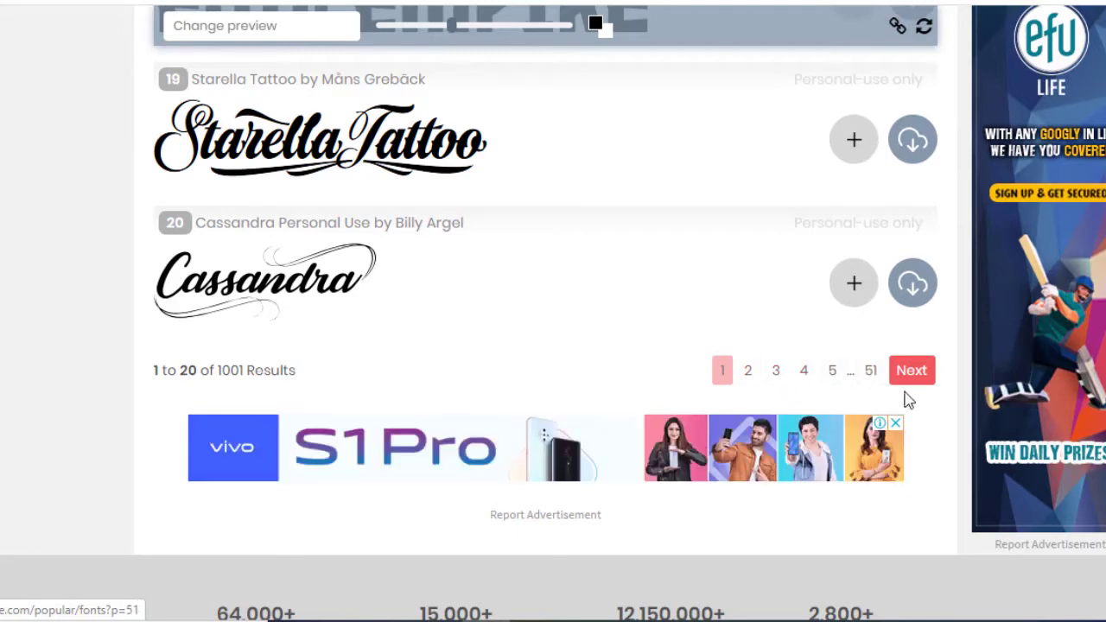
pyautogui.scroll(6, 907, 399)
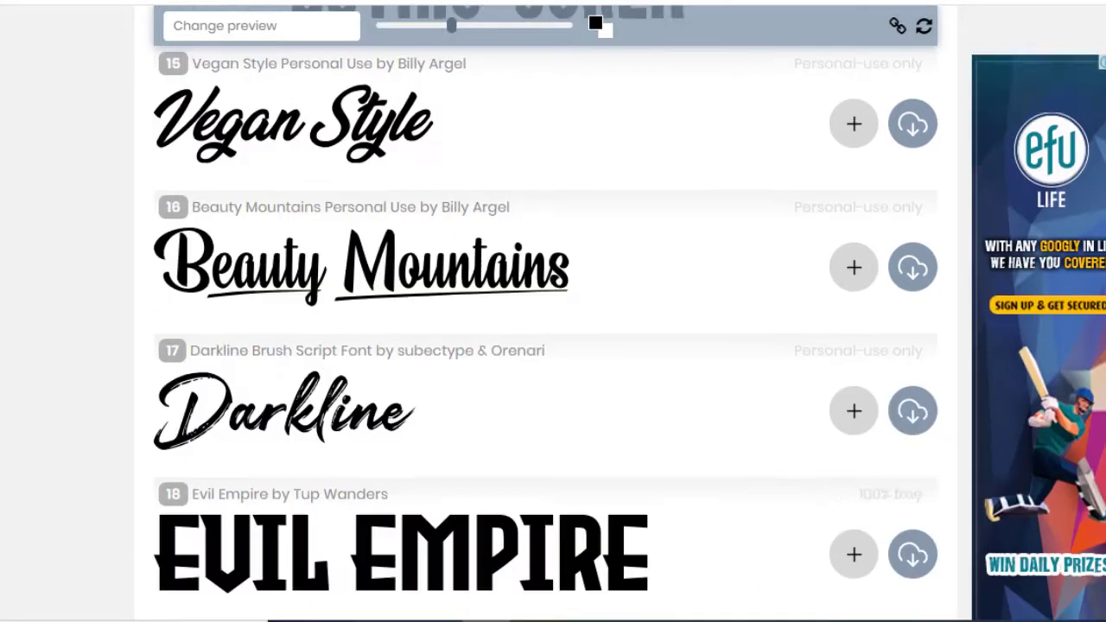
pyautogui.scroll(20, 544, 329)
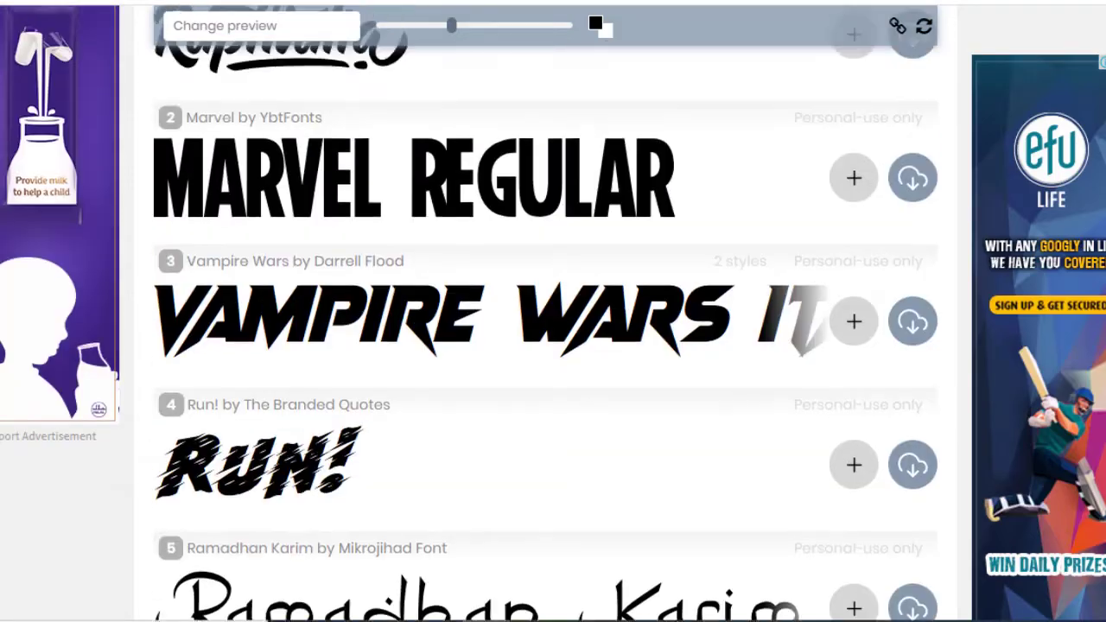
pyautogui.scroll(7, 614, 32)
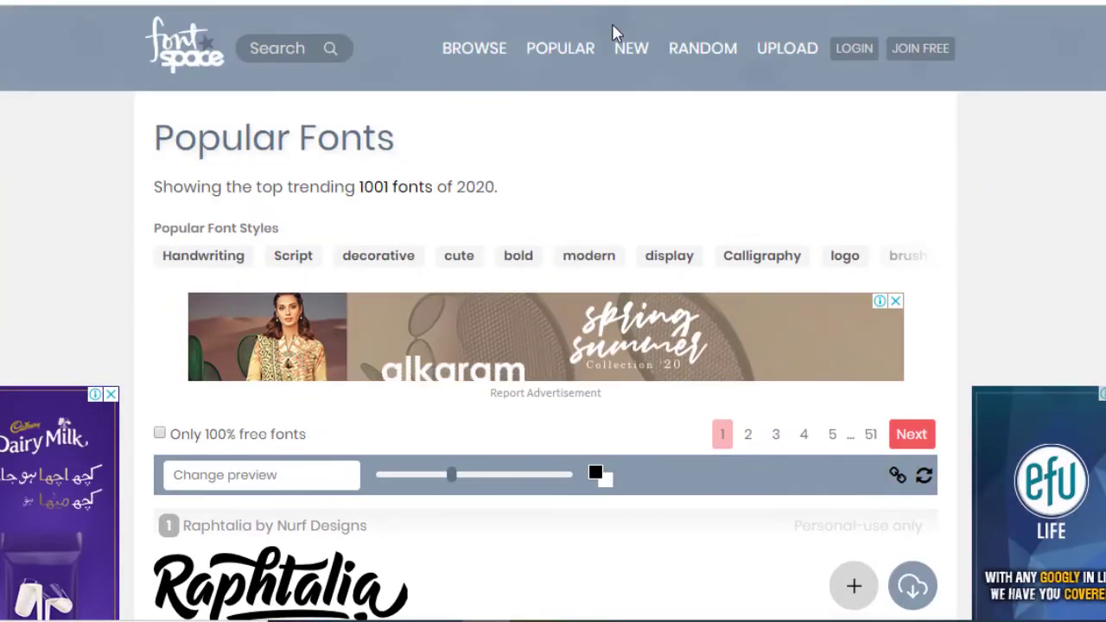
# Open the site's new free fonts and look through the first page of the list.
pyautogui.click(627, 64)
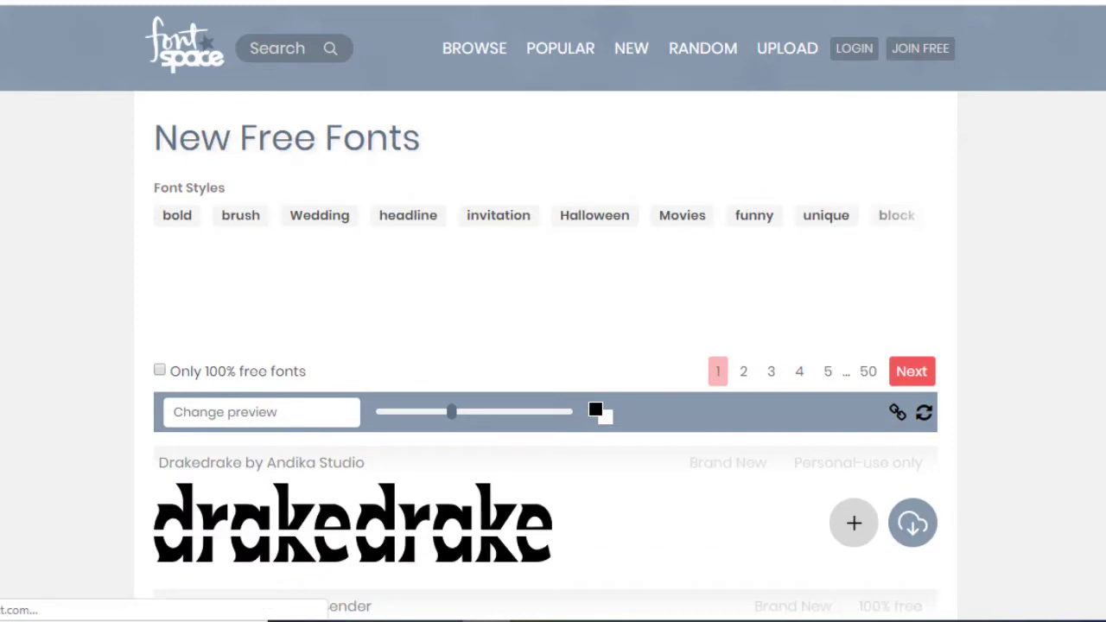
pyautogui.scroll(-8, 552, 345)
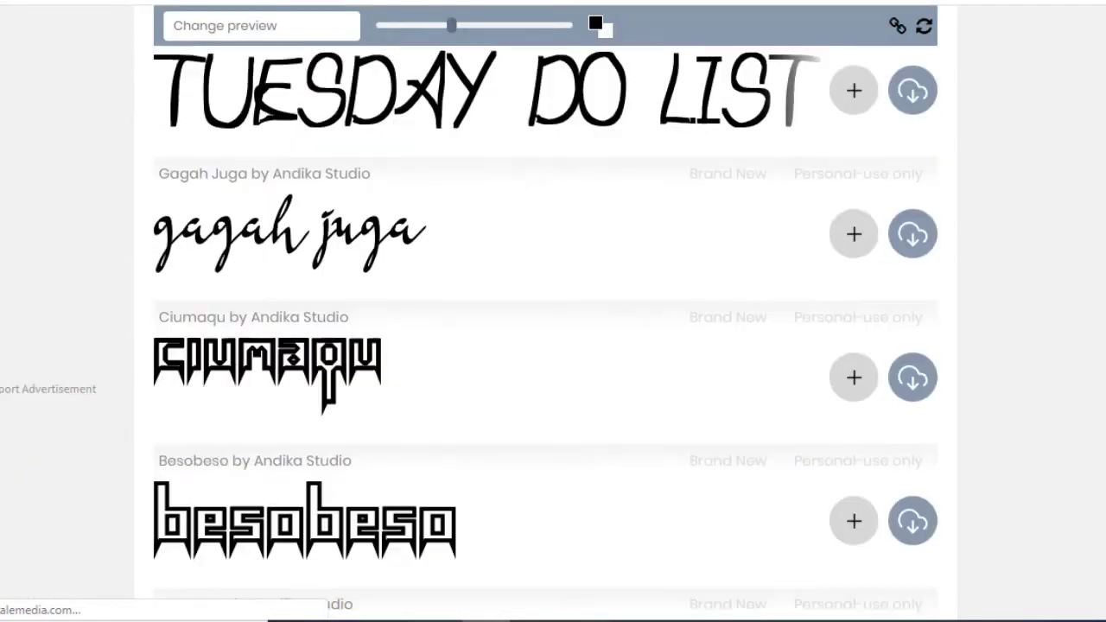
pyautogui.scroll(-10, 553, 346)
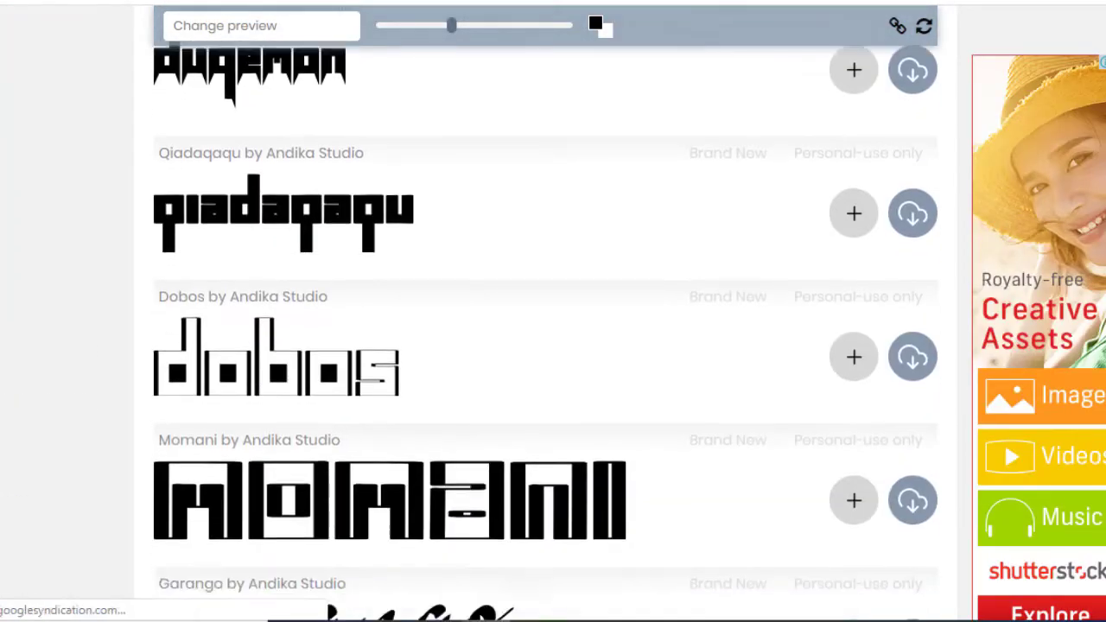
pyautogui.scroll(-15, 553, 345)
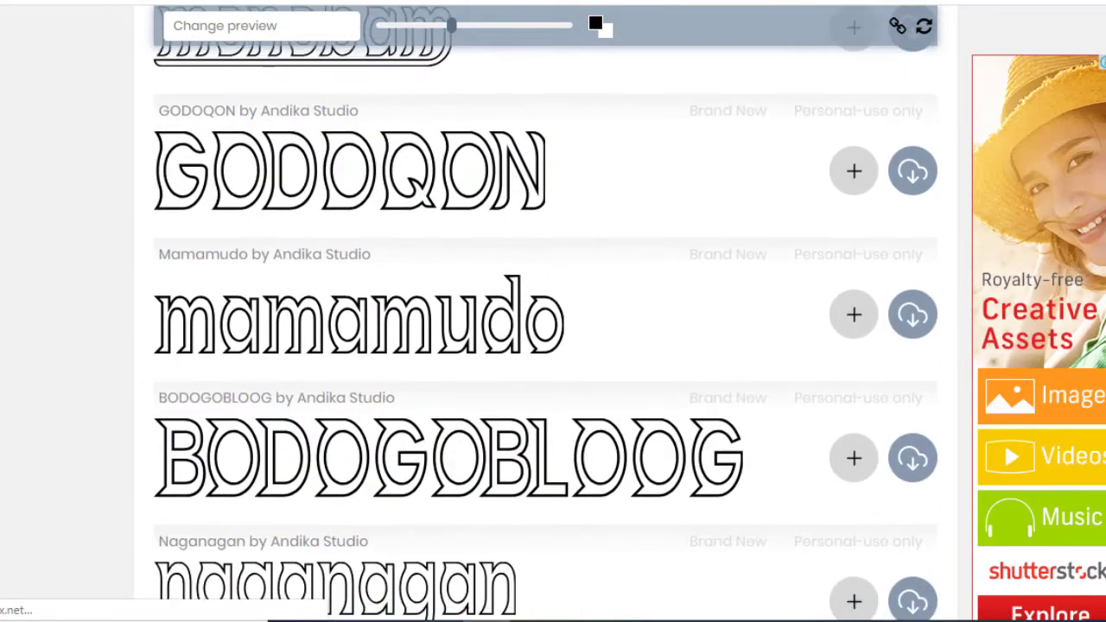
pyautogui.scroll(-6, 553, 346)
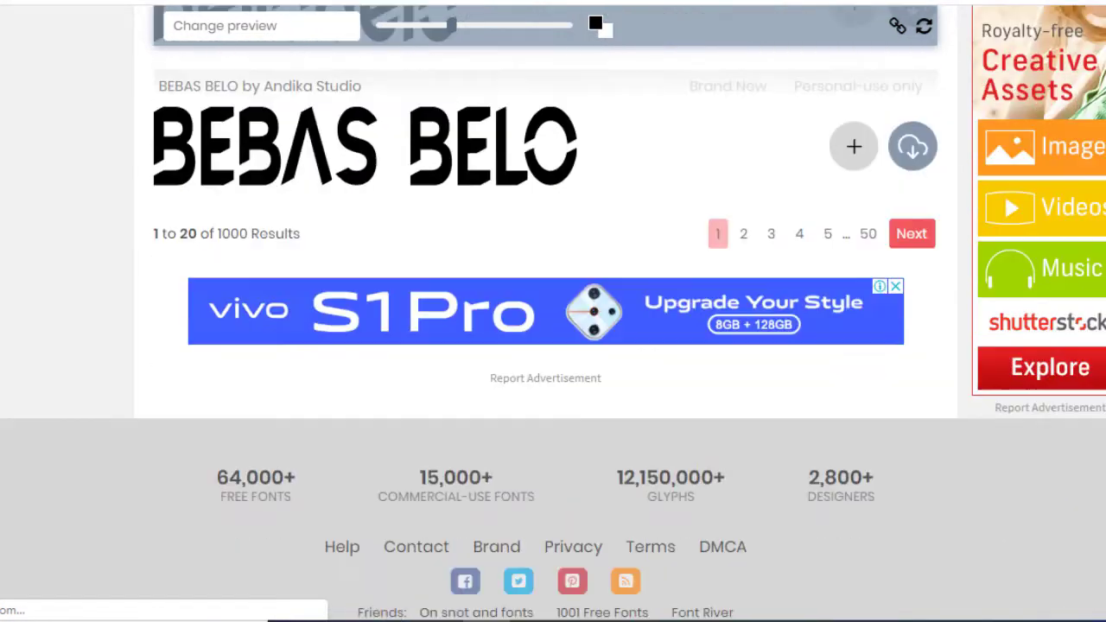
pyautogui.scroll(3, 552, 345)
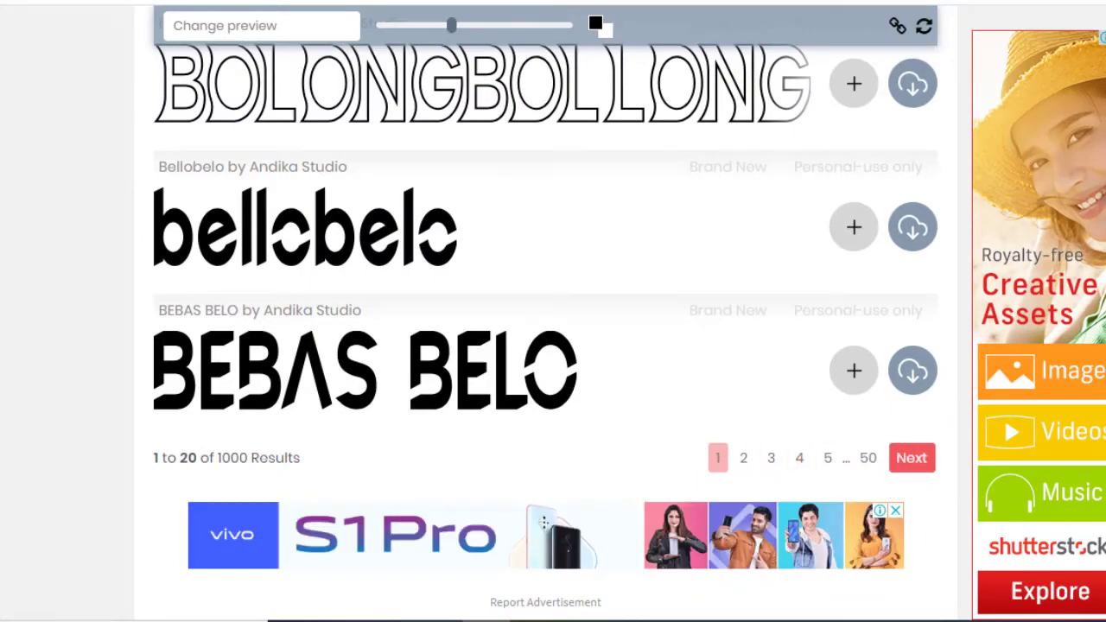
pyautogui.scroll(20, 553, 345)
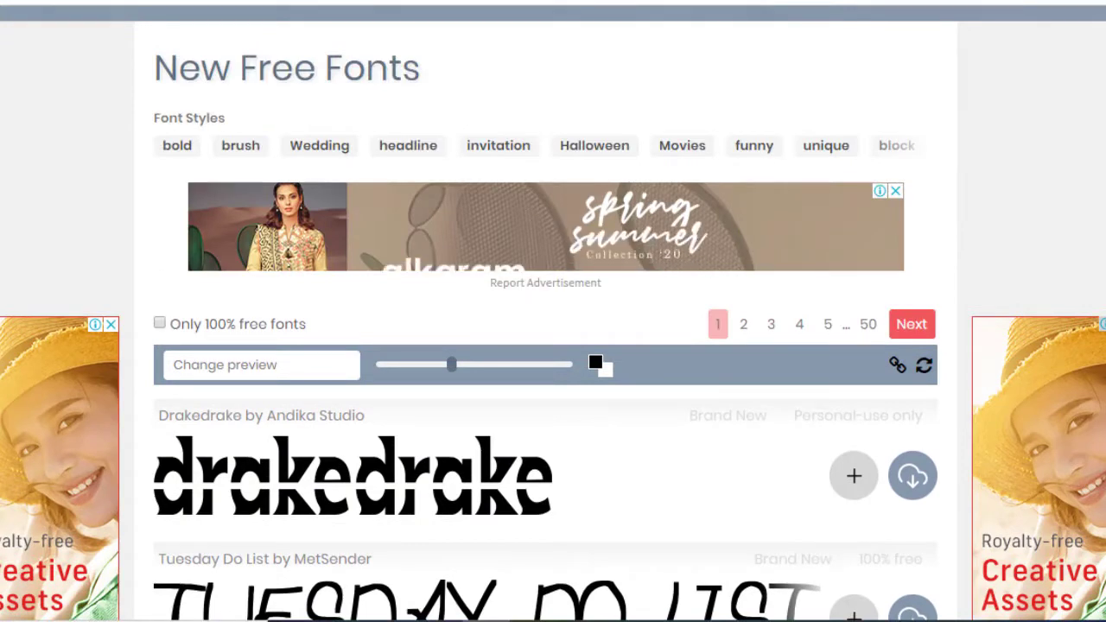
pyautogui.scroll(1, 552, 345)
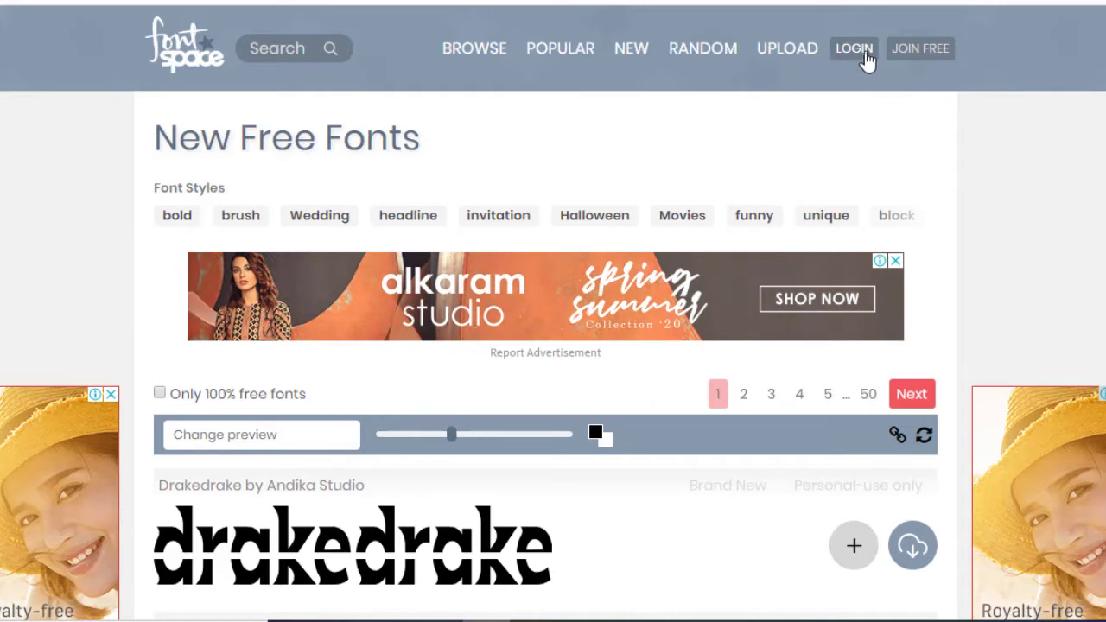
# Look through the font categories for browsing and open the full list of font styles.
pyautogui.click(472, 57)
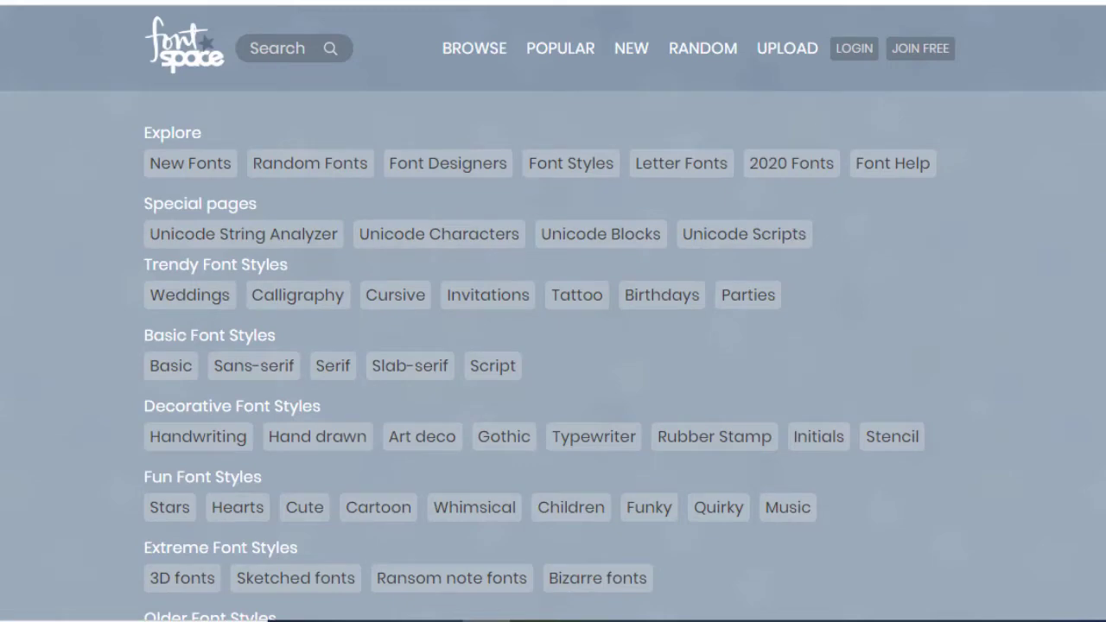
pyautogui.scroll(-7, 553, 311)
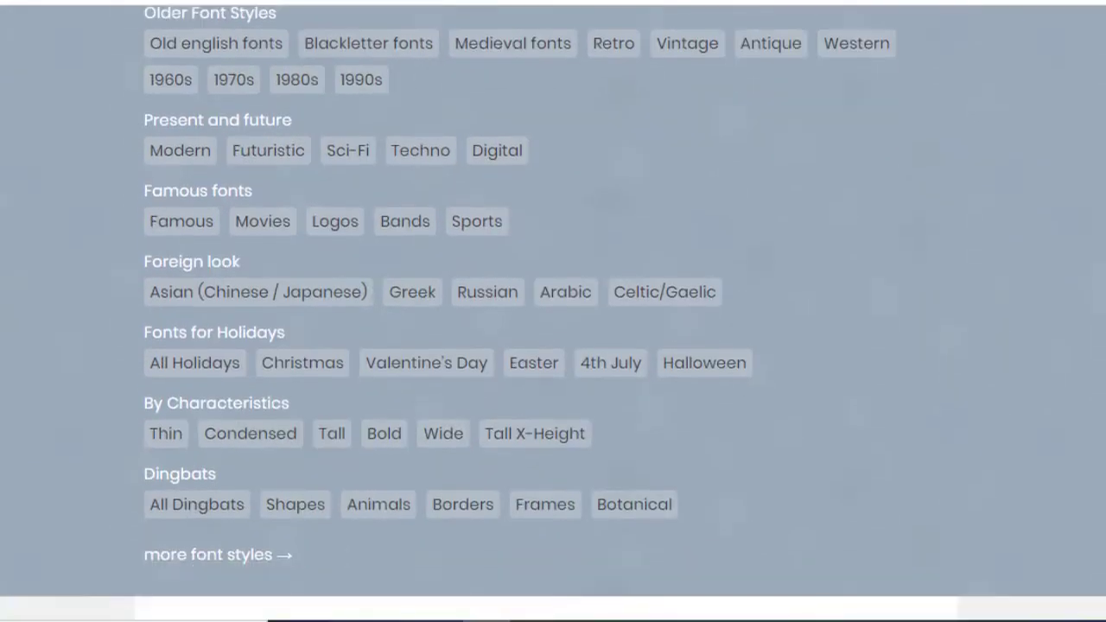
pyautogui.scroll(-3, 553, 311)
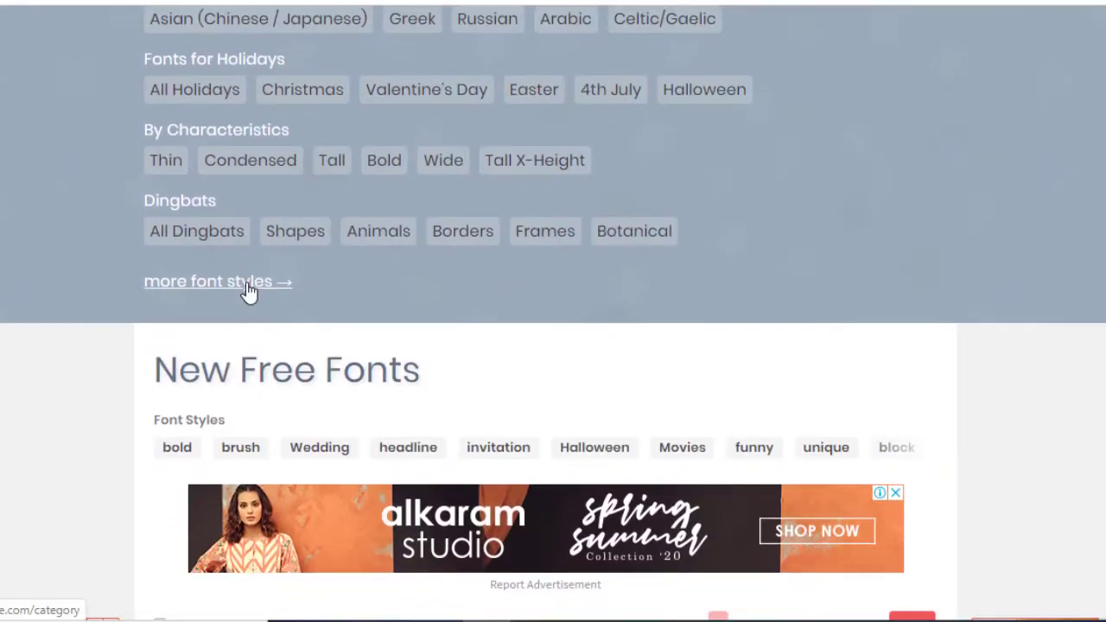
pyautogui.click(247, 287)
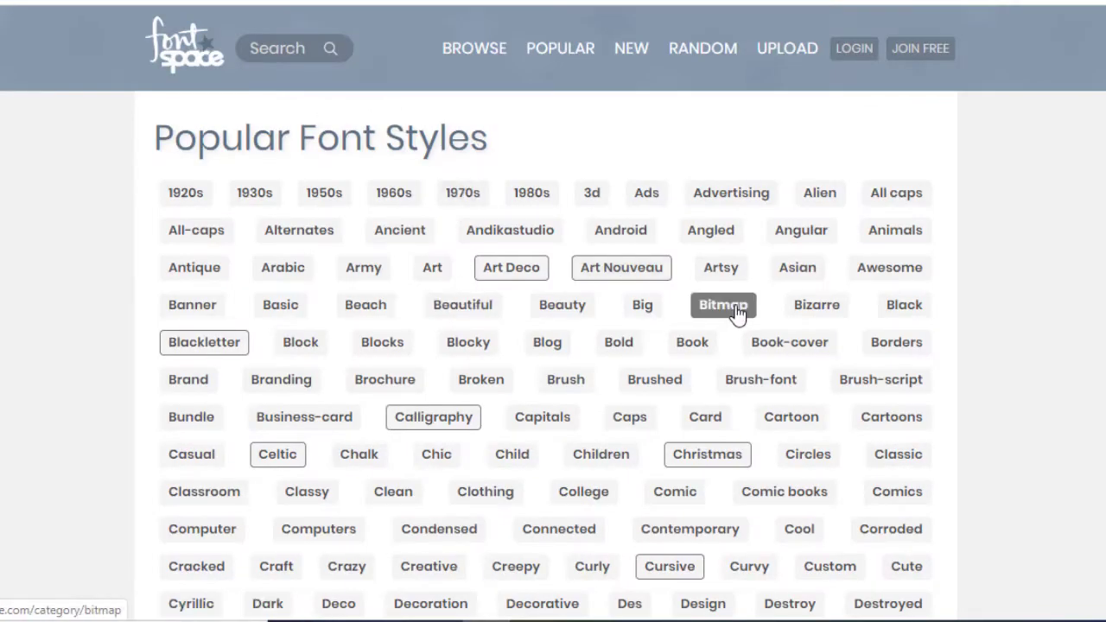
# Look through the popular font styles, open the Chalk style and examine the fonts it offers.
pyautogui.scroll(-5, 553, 345)
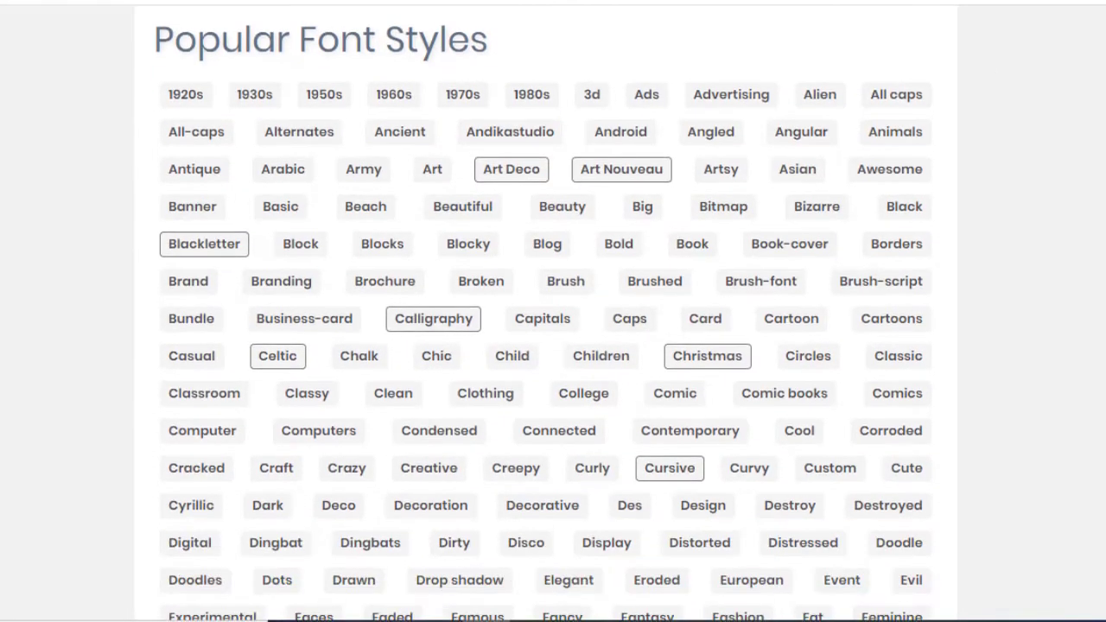
pyautogui.scroll(-9, 553, 345)
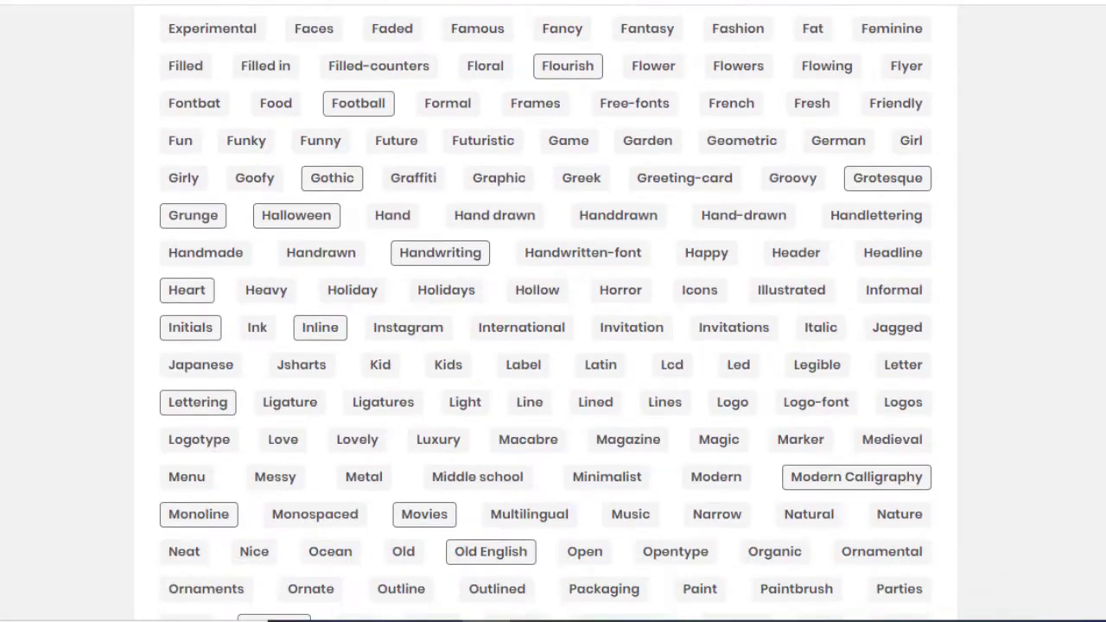
pyautogui.scroll(-3, 552, 346)
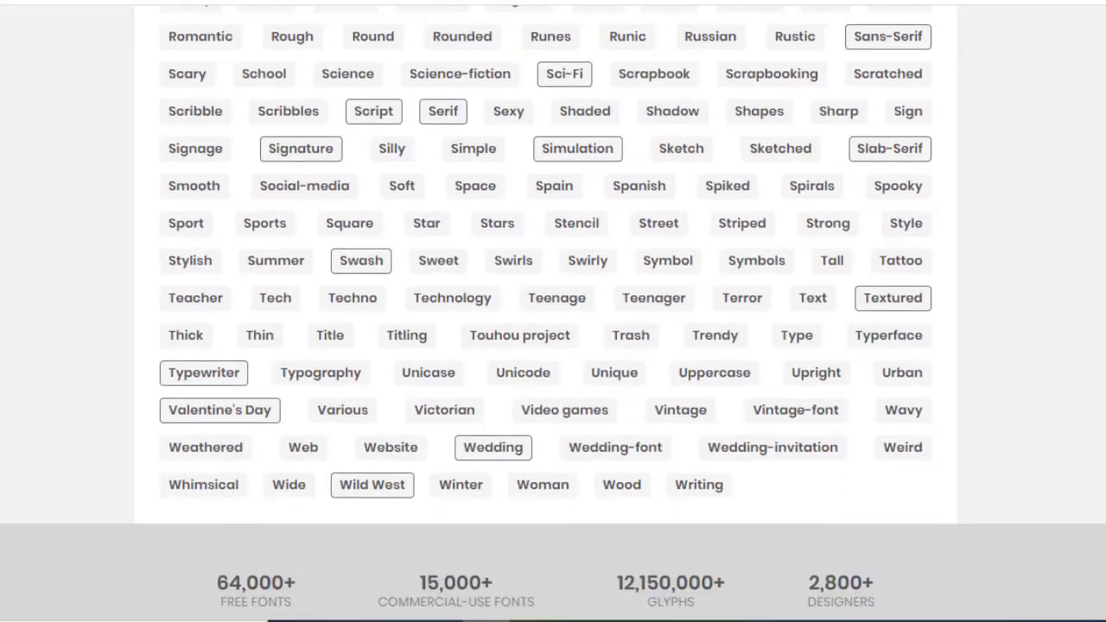
pyautogui.scroll(9, 553, 346)
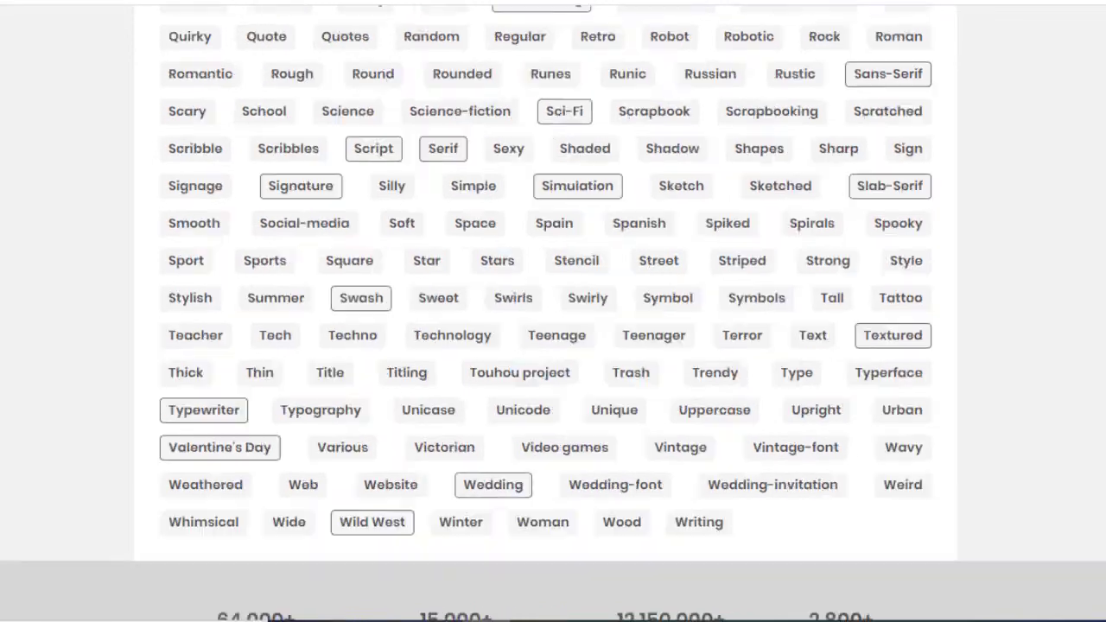
pyautogui.scroll(5, 553, 346)
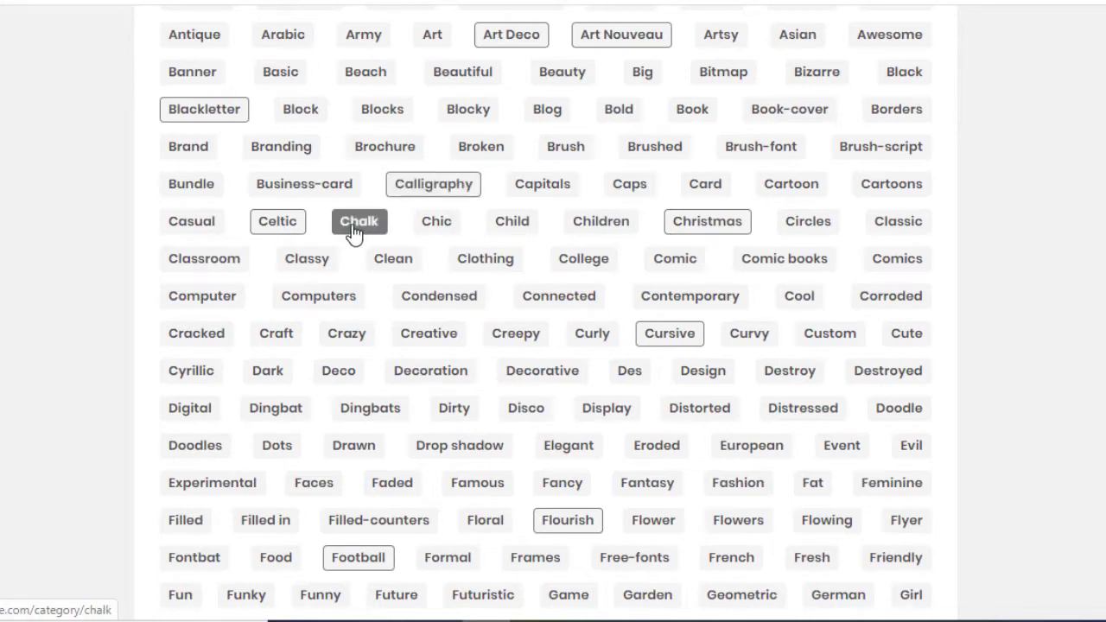
pyautogui.click(359, 227)
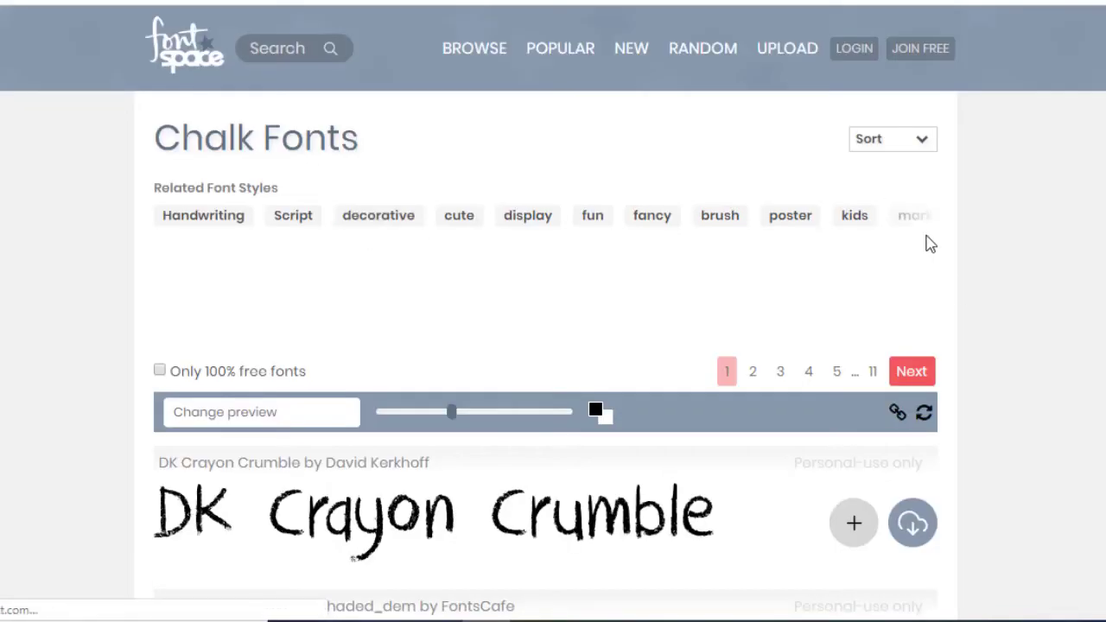
pyautogui.scroll(-10, 545, 345)
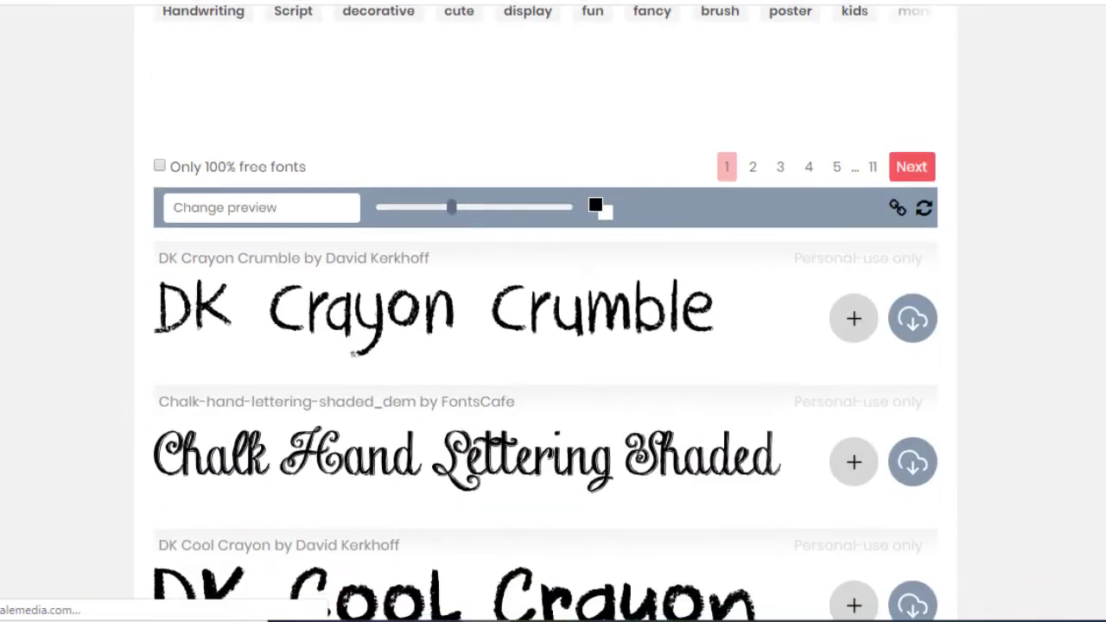
pyautogui.scroll(-5, 545, 346)
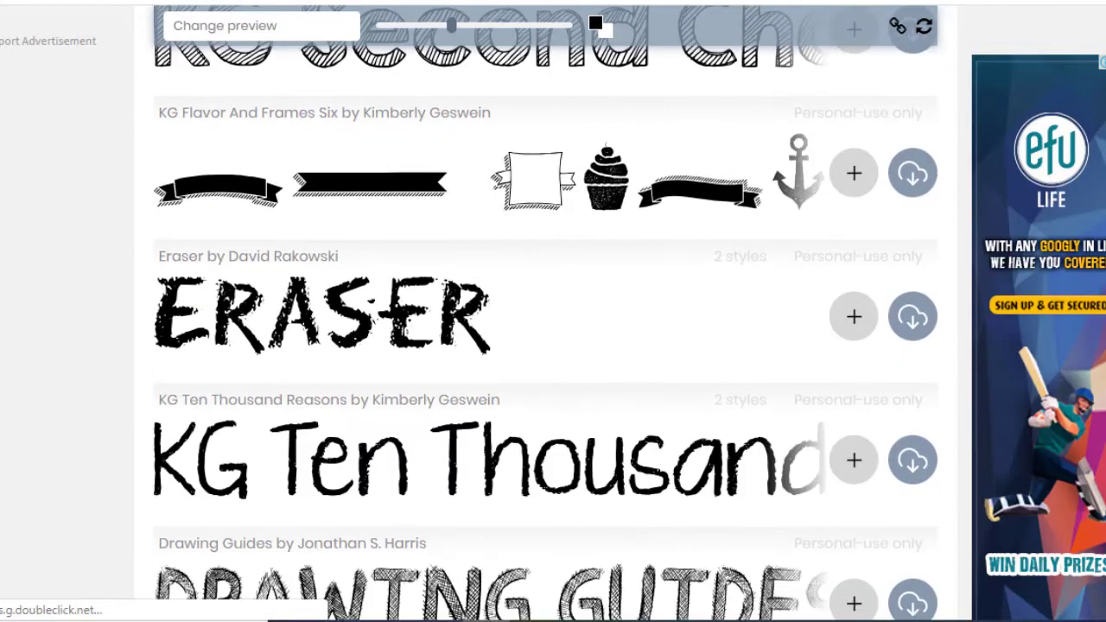
# Look through the rest of the Chalk fonts and download the Eraser font.
pyautogui.scroll(-10, 545, 346)
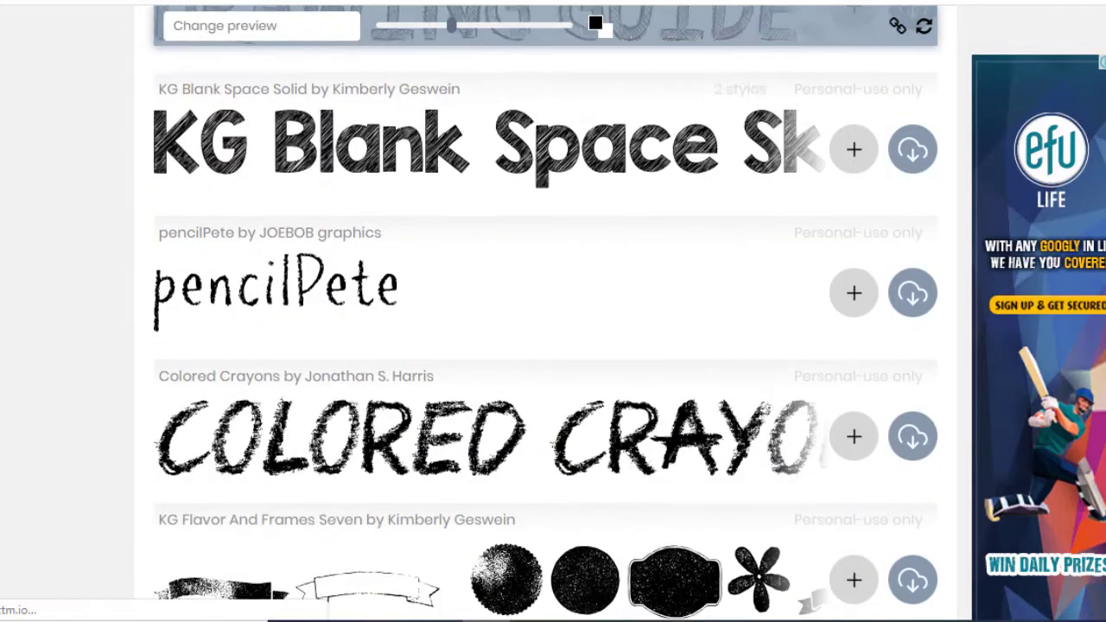
pyautogui.scroll(-3, 898, 429)
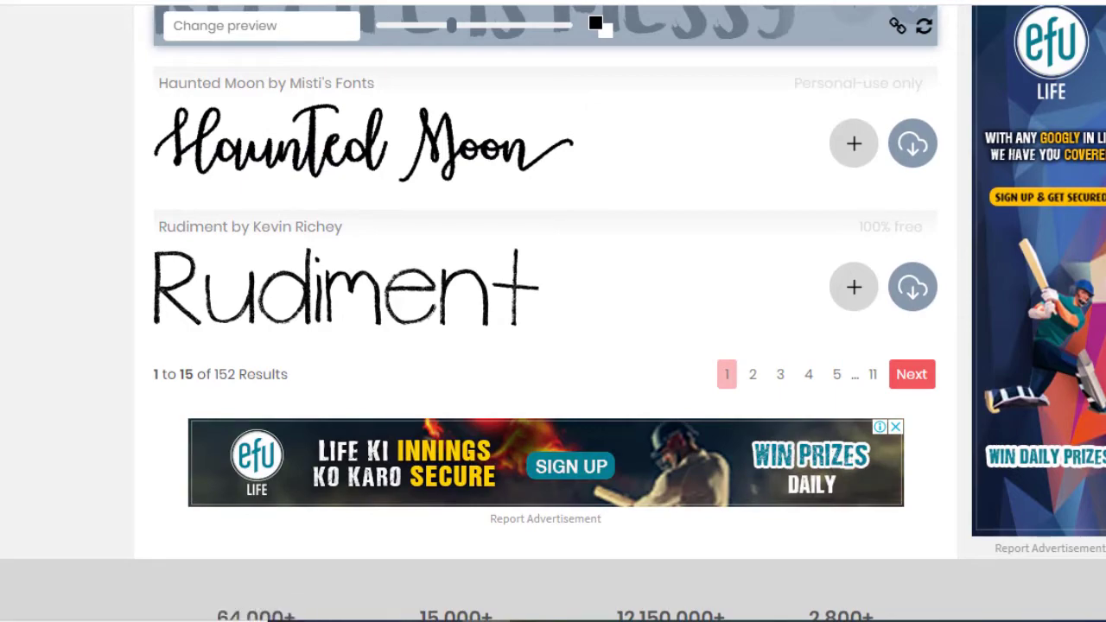
pyautogui.scroll(10, 545, 346)
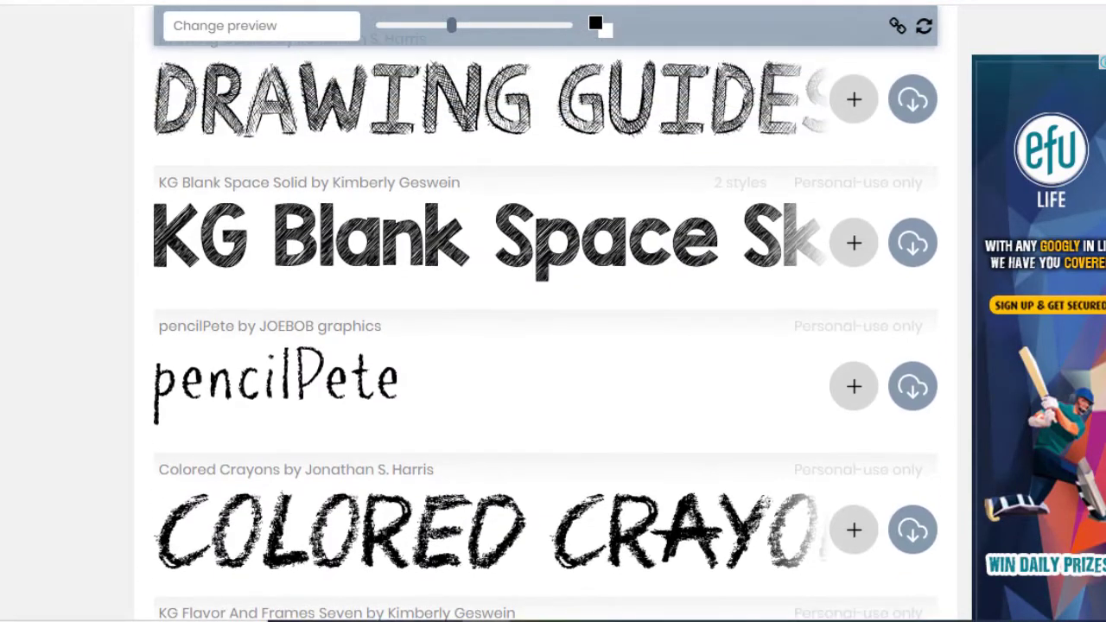
pyautogui.scroll(6, 545, 345)
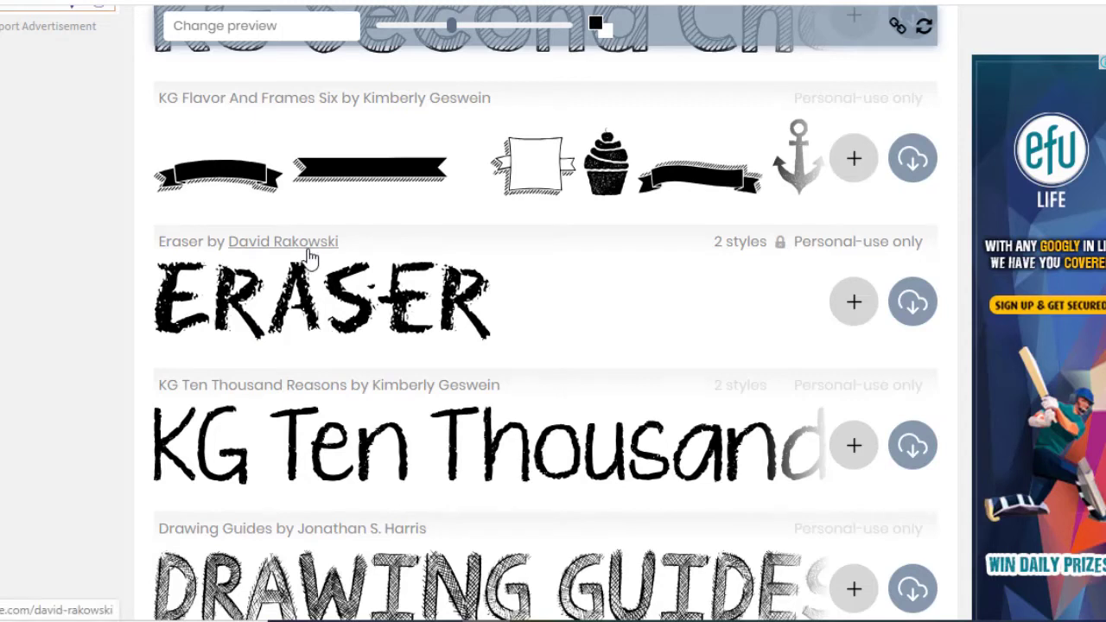
pyautogui.click(918, 316)
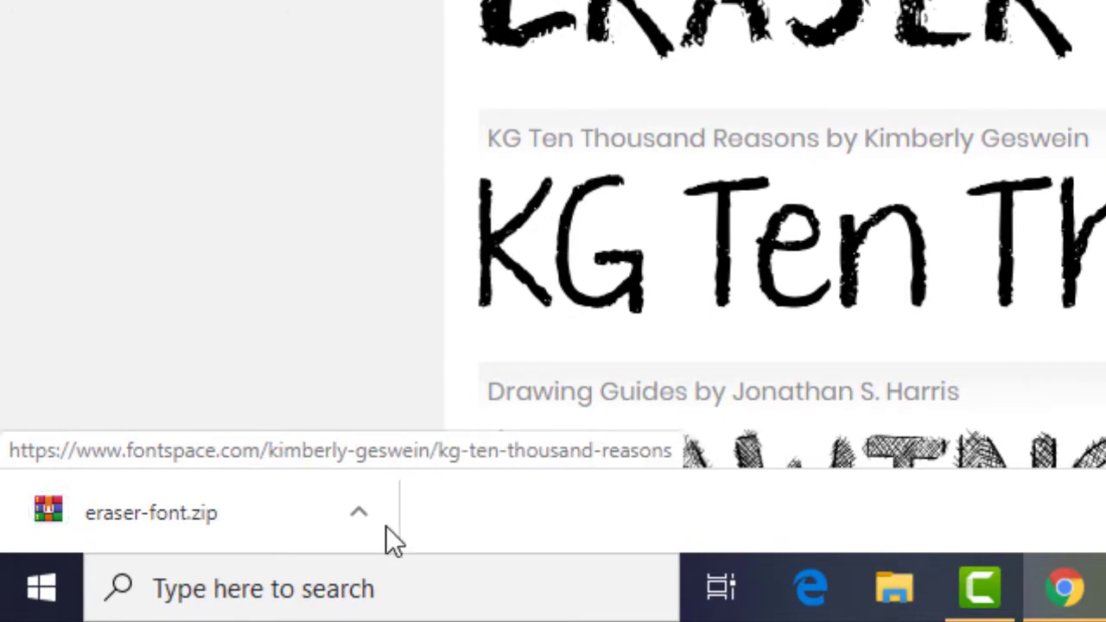
# Show the downloaded eraser-font archive in its folder, place it on the desktop and extract it there.
pyautogui.click(358, 514)
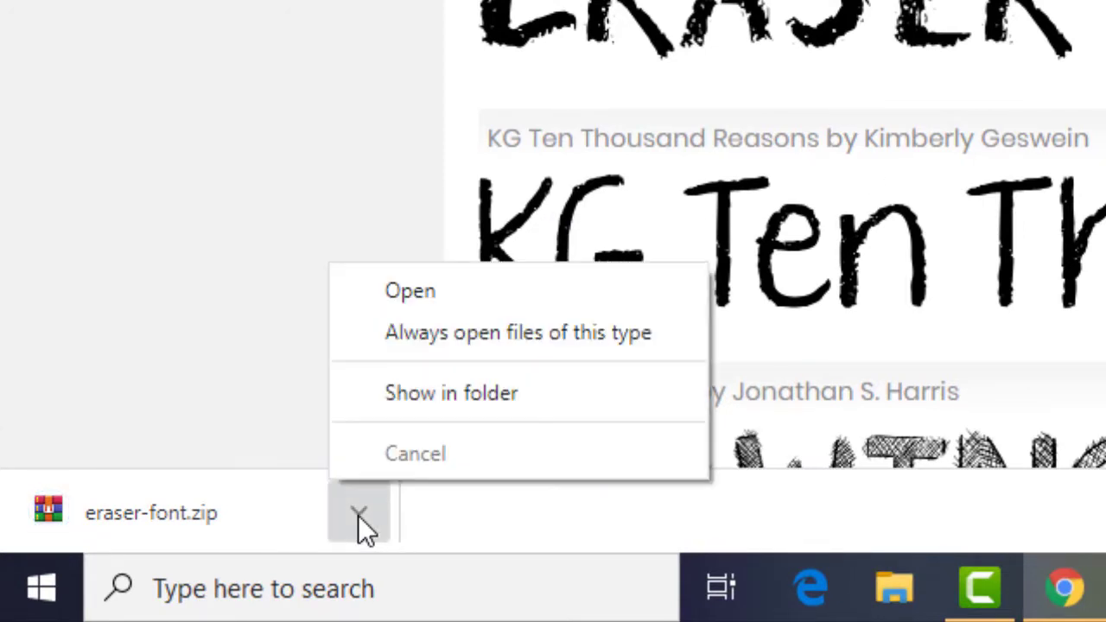
pyautogui.click(464, 392)
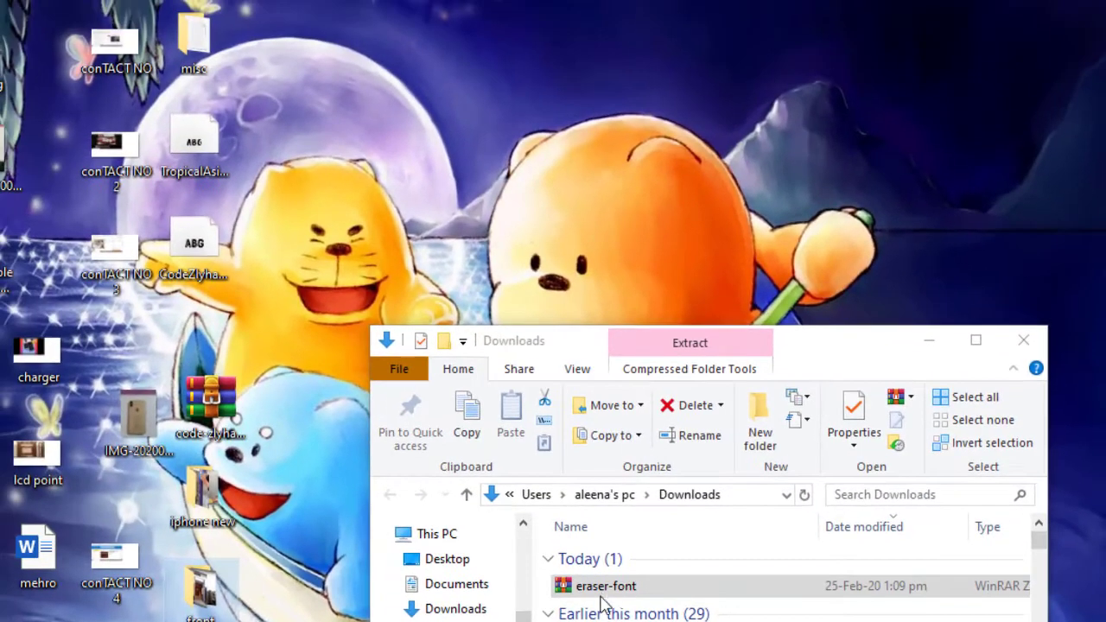
pyautogui.click(405, 402)
pyautogui.moveTo(682, 537)
pyautogui.mouseDown()
pyautogui.moveTo(898, 233)
pyautogui.moveTo(1002, 138)
pyautogui.moveTo(1000, 125)
pyautogui.mouseUp()
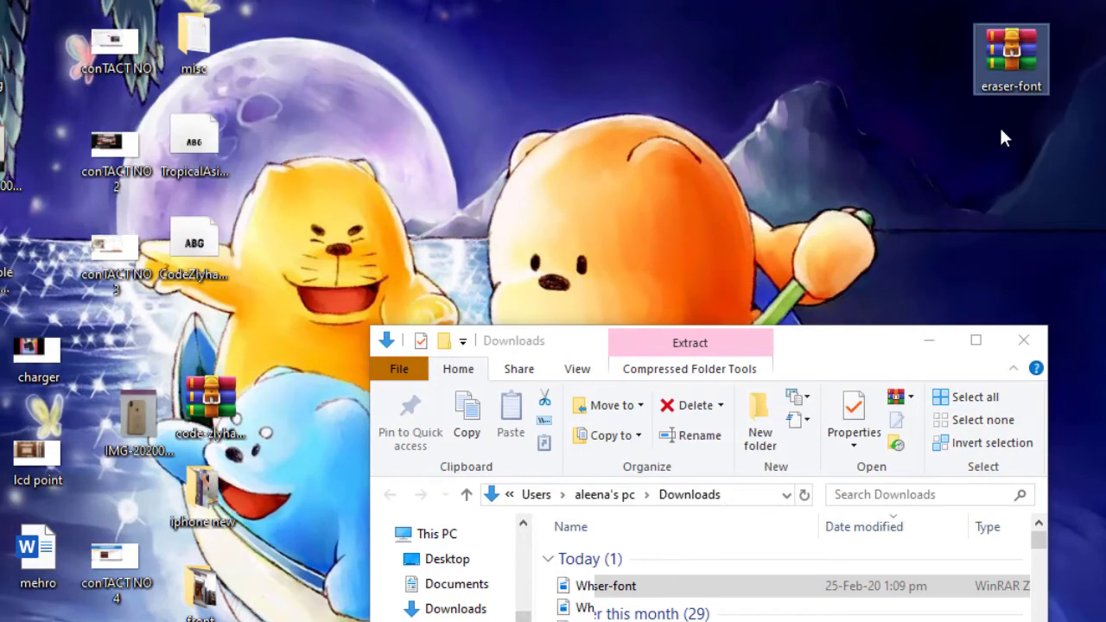
pyautogui.click(927, 345)
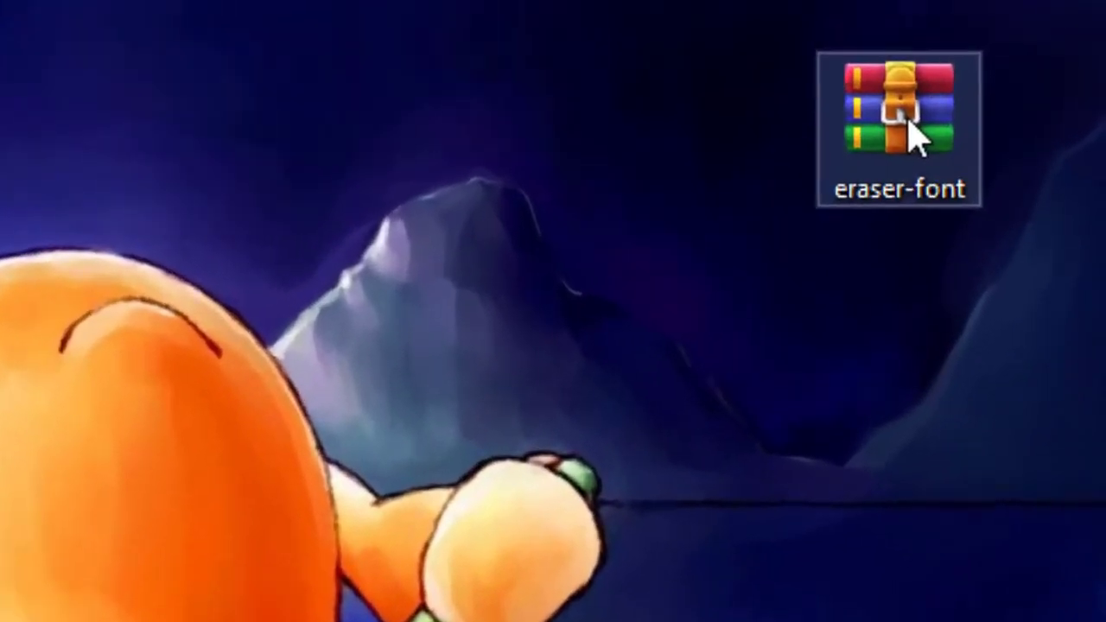
pyautogui.rightClick(914, 136)
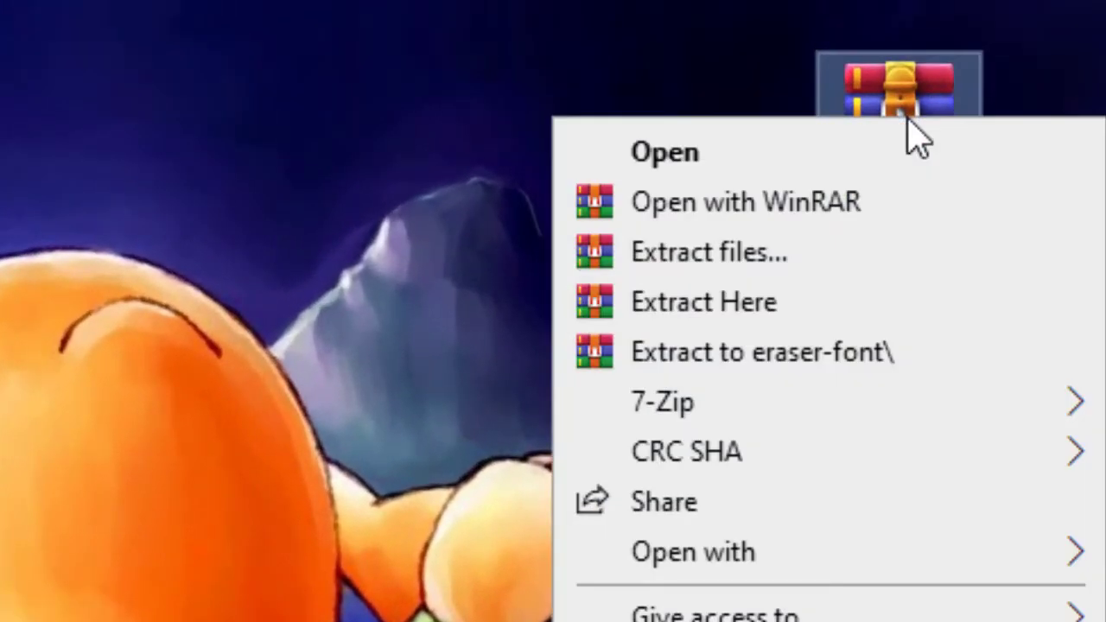
pyautogui.click(722, 304)
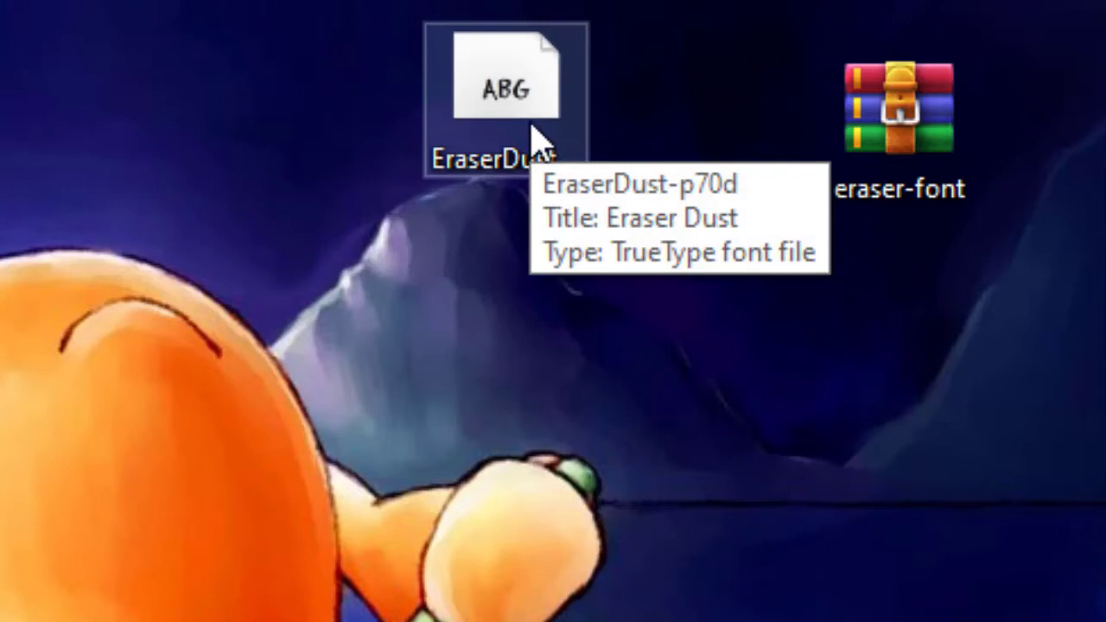
# Install the extracted EraserDust-p70d font file from the desktop.
pyautogui.rightClick(496, 89)
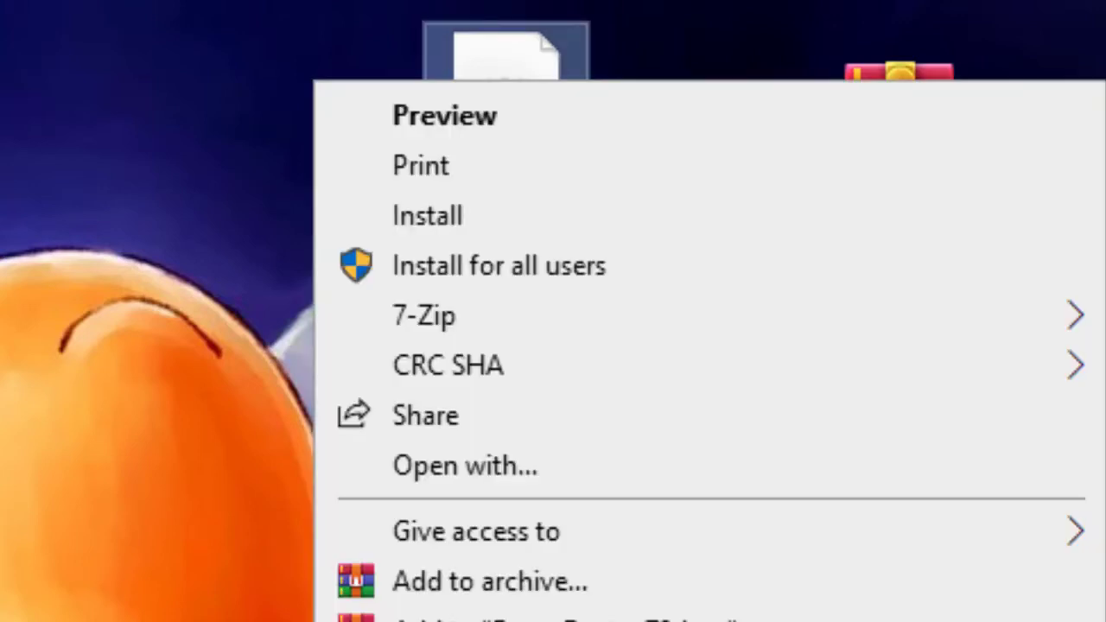
pyautogui.click(138, 102)
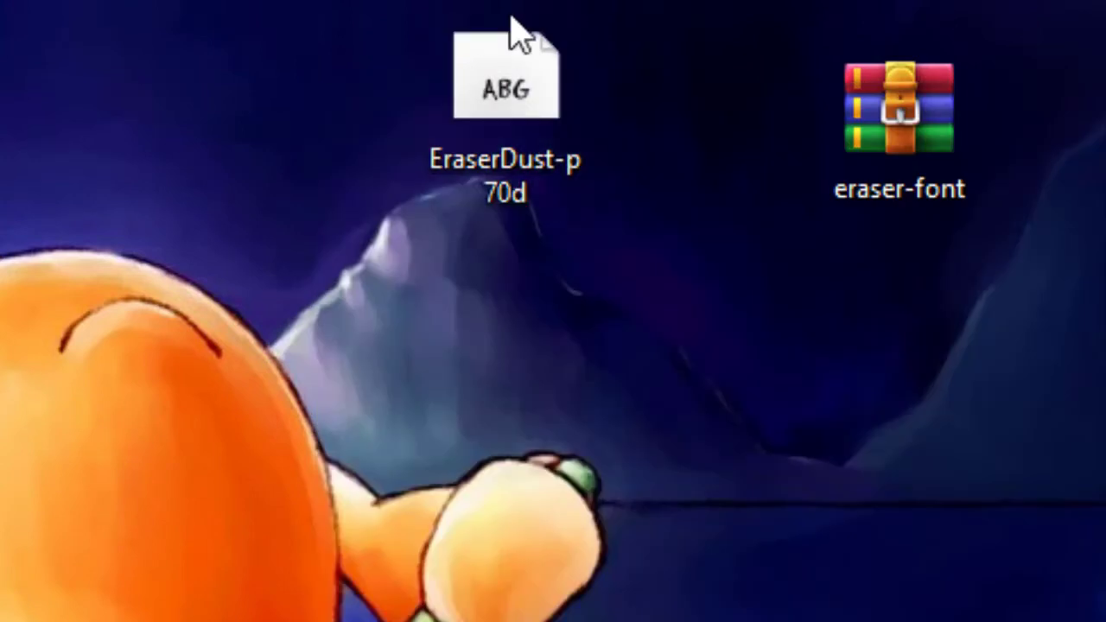
pyautogui.rightClick(489, 108)
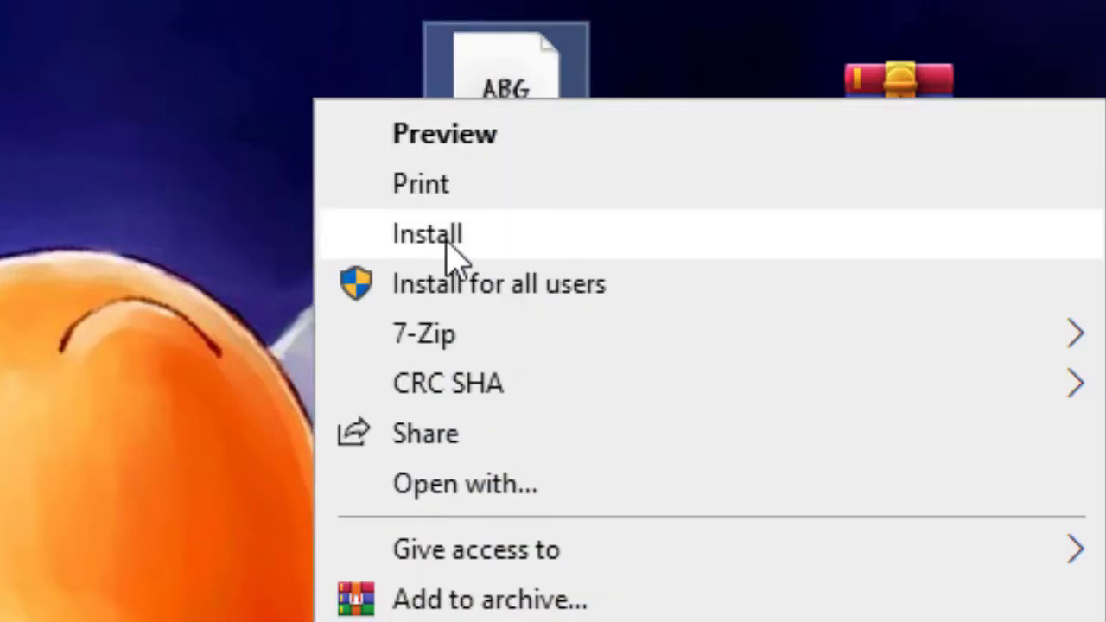
pyautogui.click(427, 234)
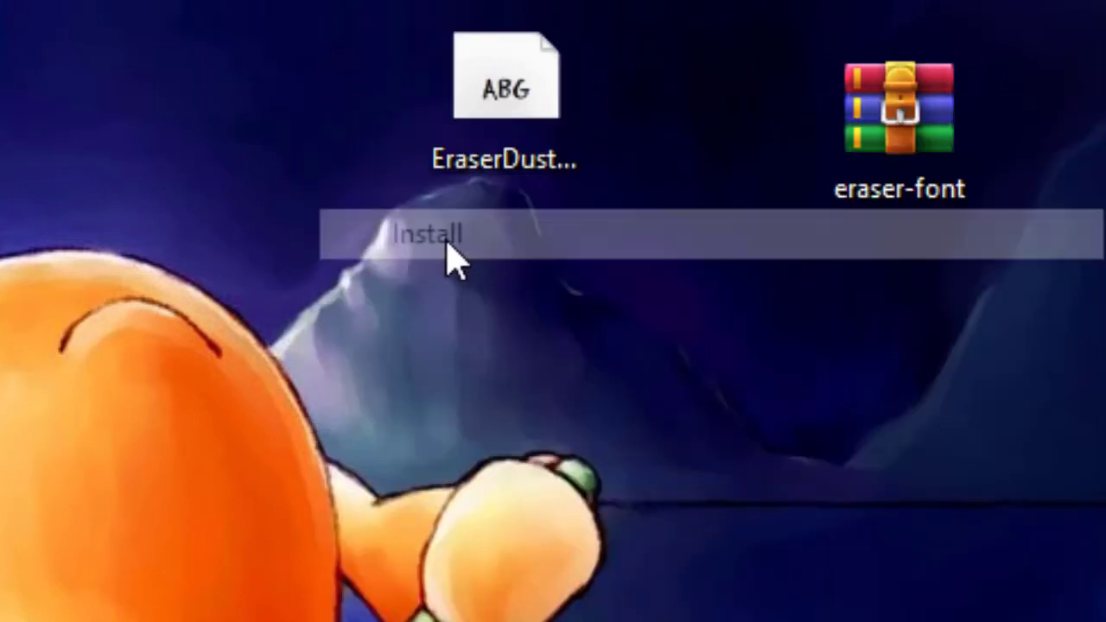
pyautogui.click(489, 74)
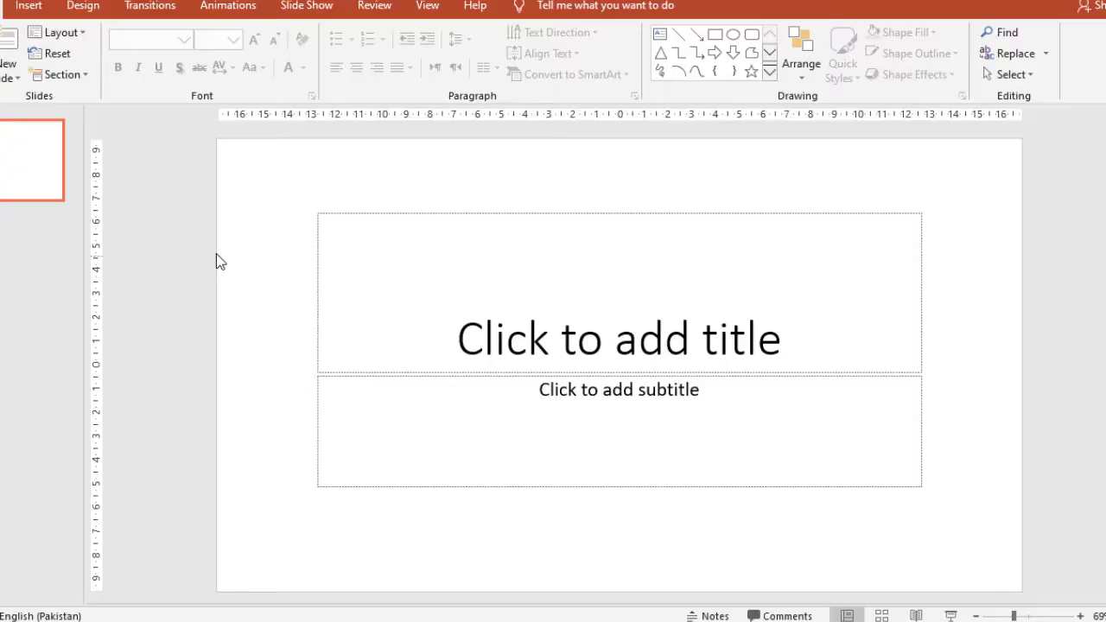
# Switch to PowerPoint and set the font of the slide's title placeholder to Eraser.
pyautogui.click(439, 354)
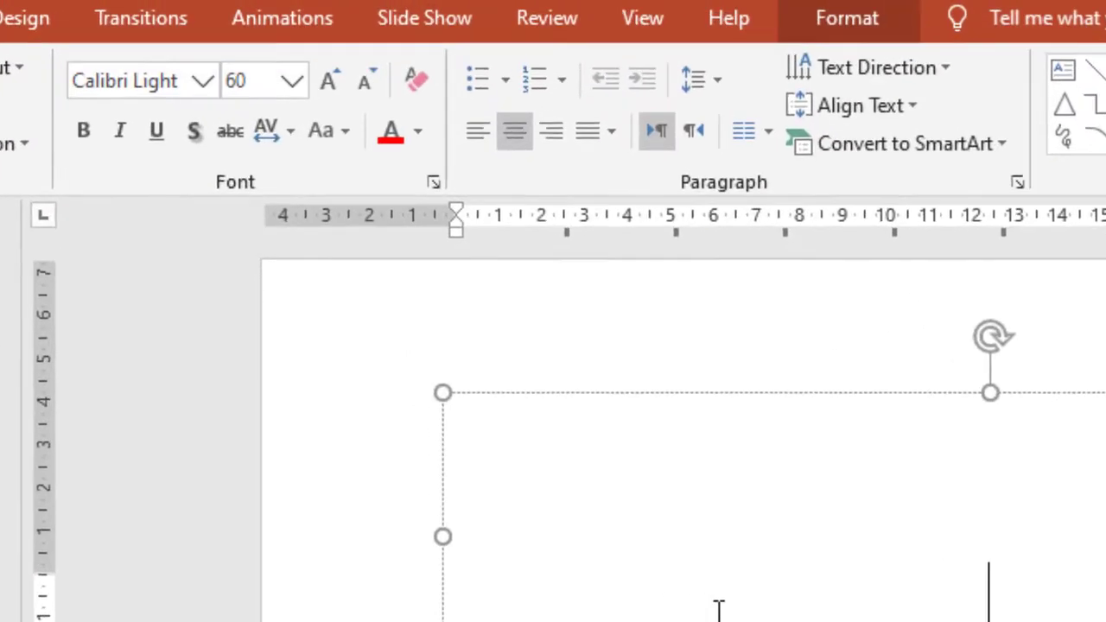
pyautogui.click(202, 86)
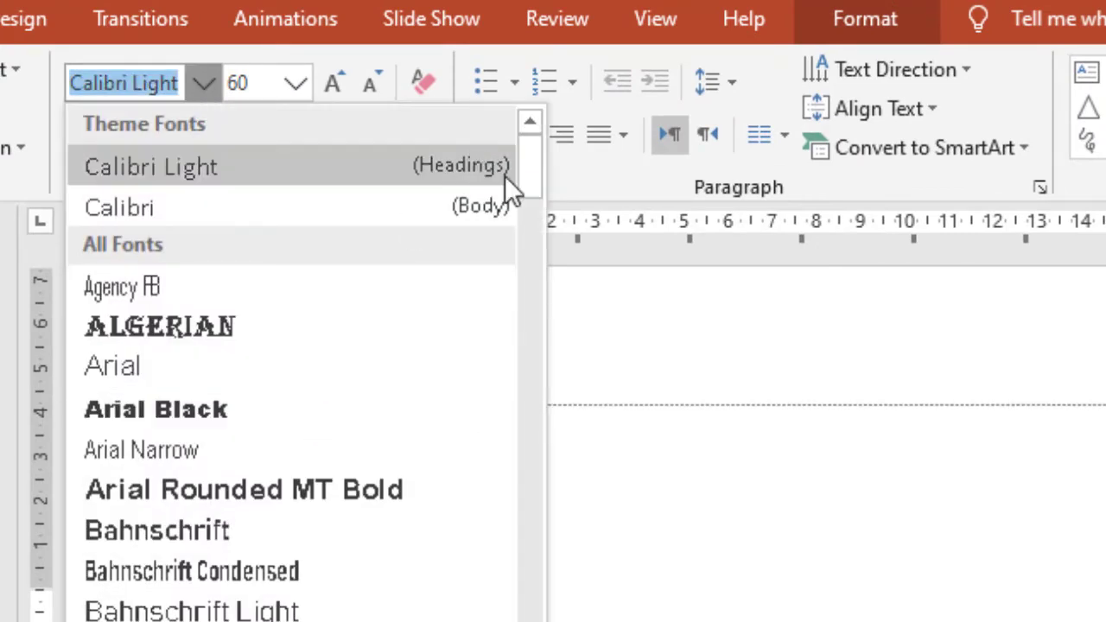
pyautogui.moveTo(526, 175); pyautogui.dragTo(544, 382)
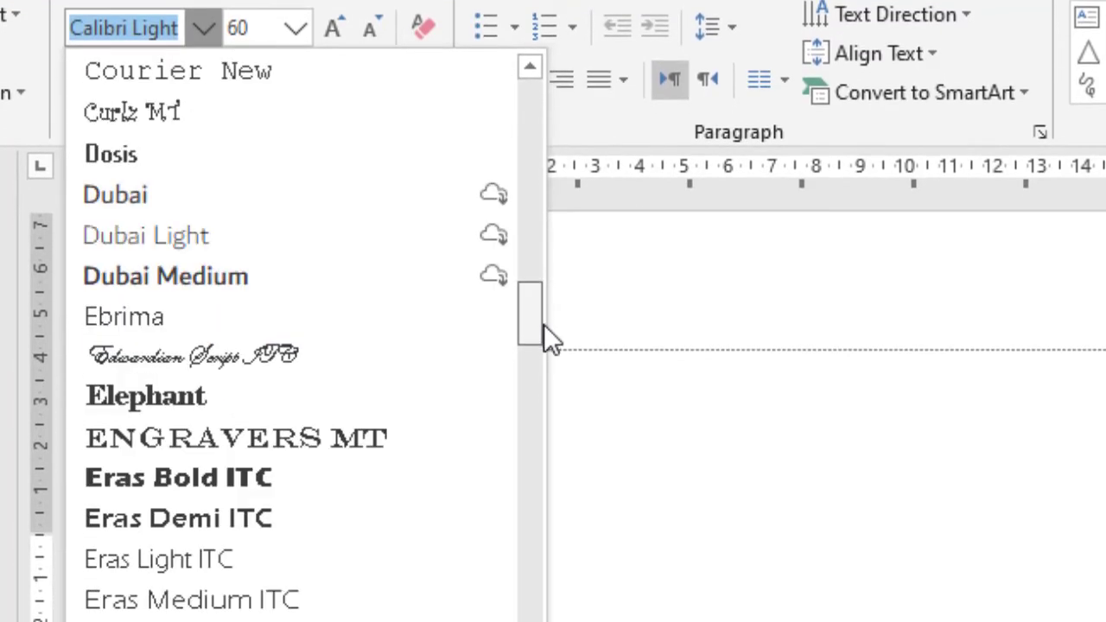
pyautogui.moveTo(543, 324); pyautogui.dragTo(533, 318)
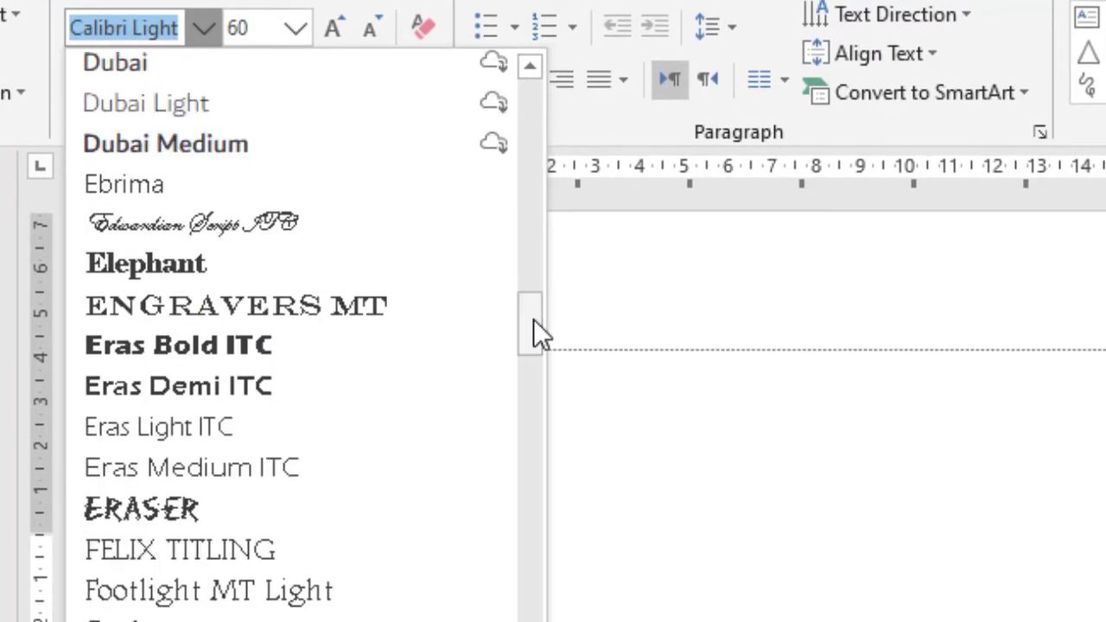
pyautogui.click(172, 510)
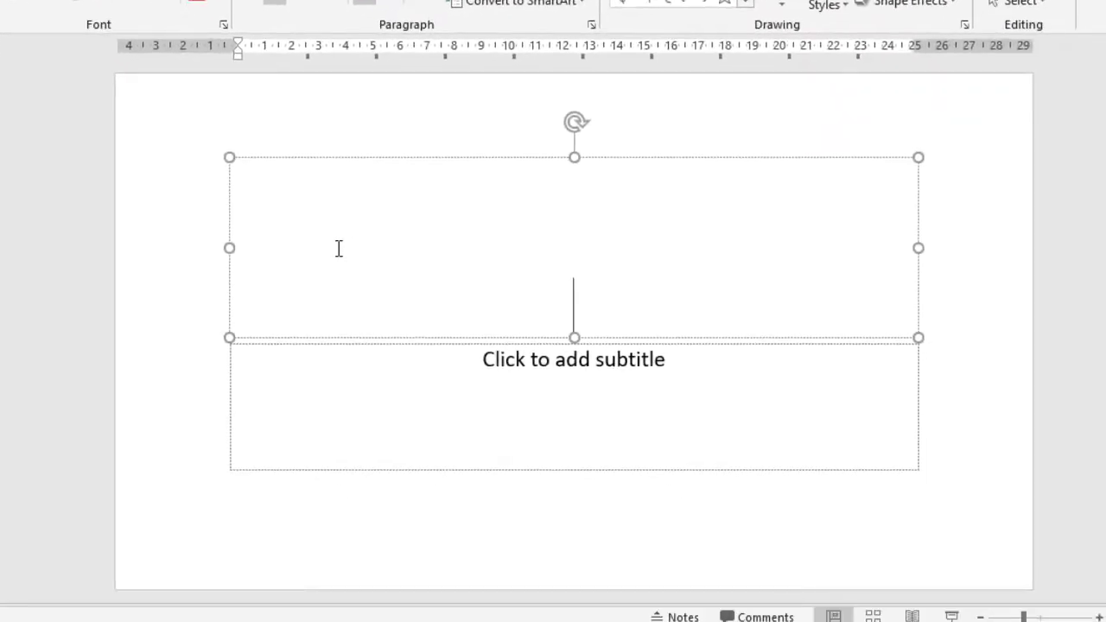
pyautogui.write('AS')
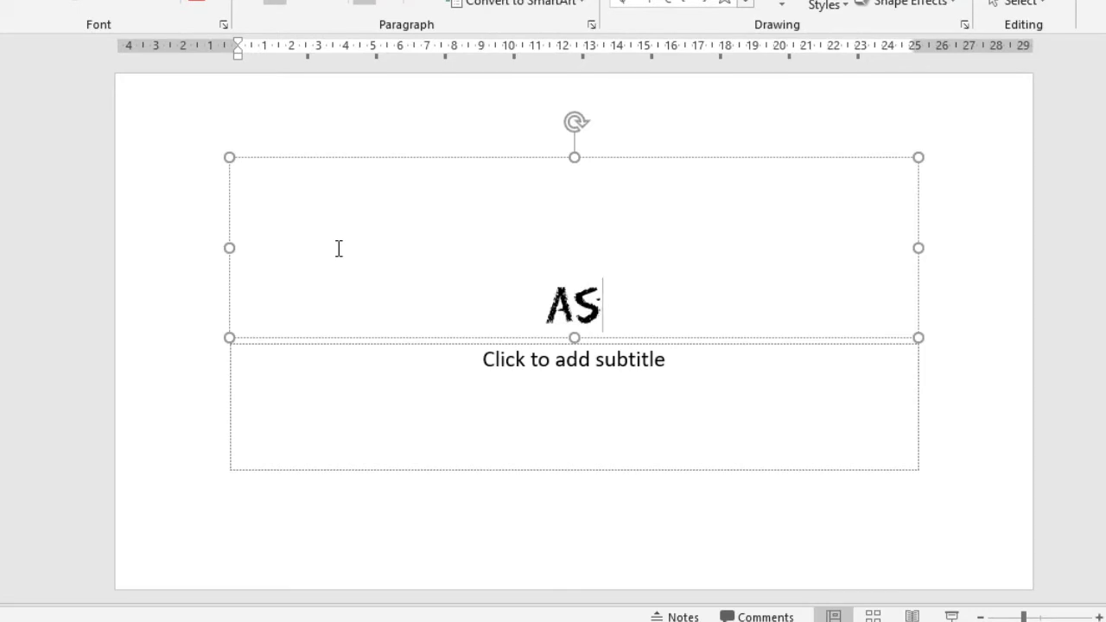
pyautogui.press('BackSpace')
pyautogui.press('BackSpace')
# Enter "IT with" followed by the presenter's full name as the slide title.
pyautogui.write('IT ')
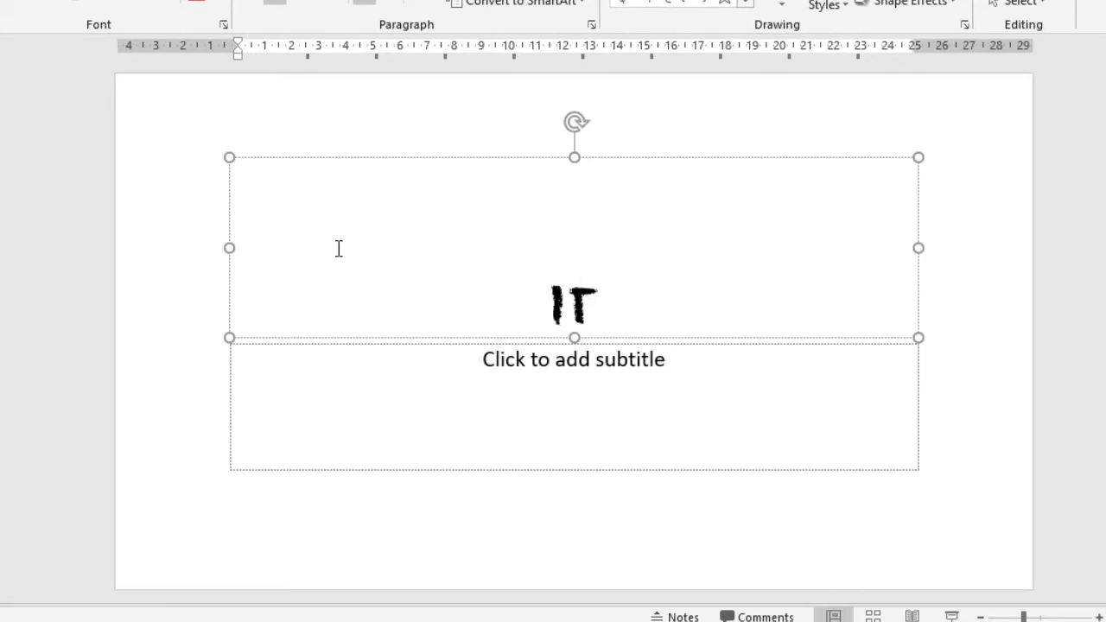
pyautogui.write('with')
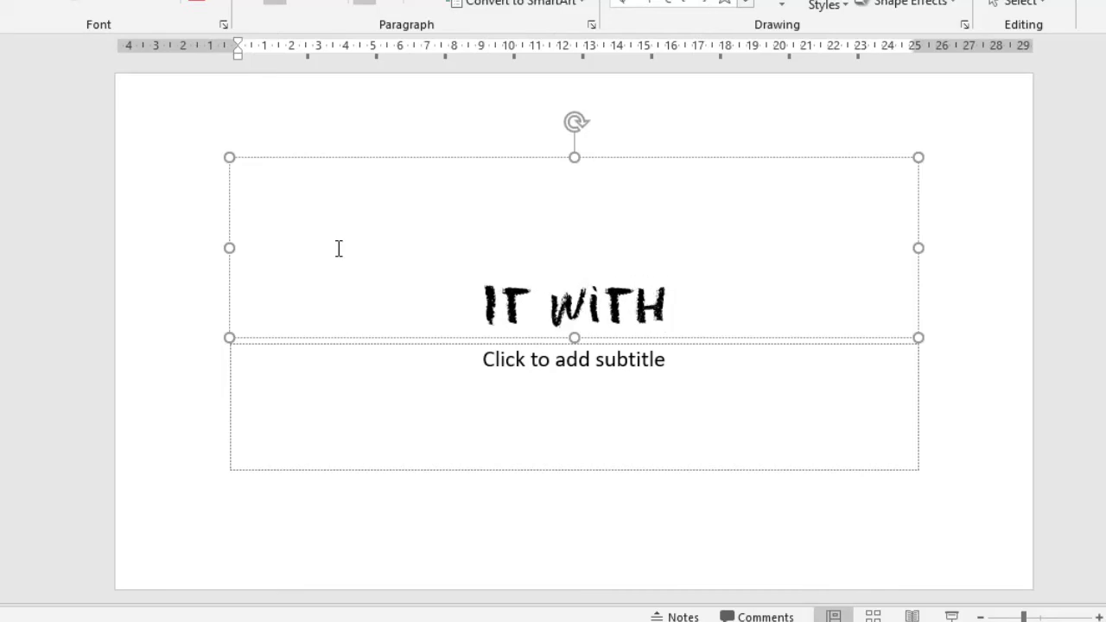
pyautogui.write(' sonia ra')
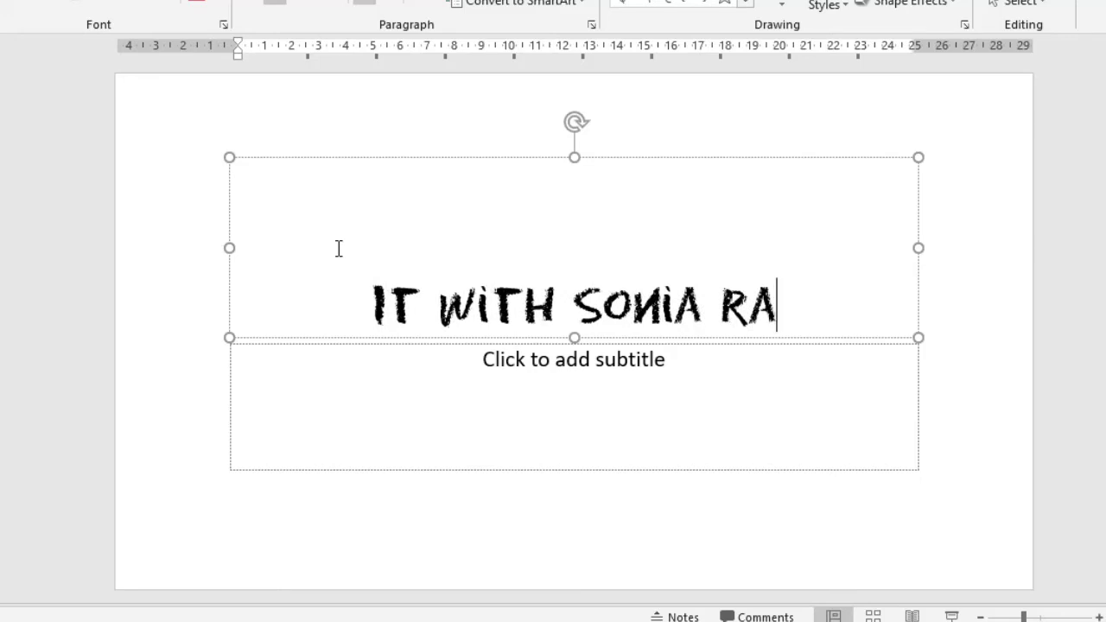
pyautogui.write('jput')
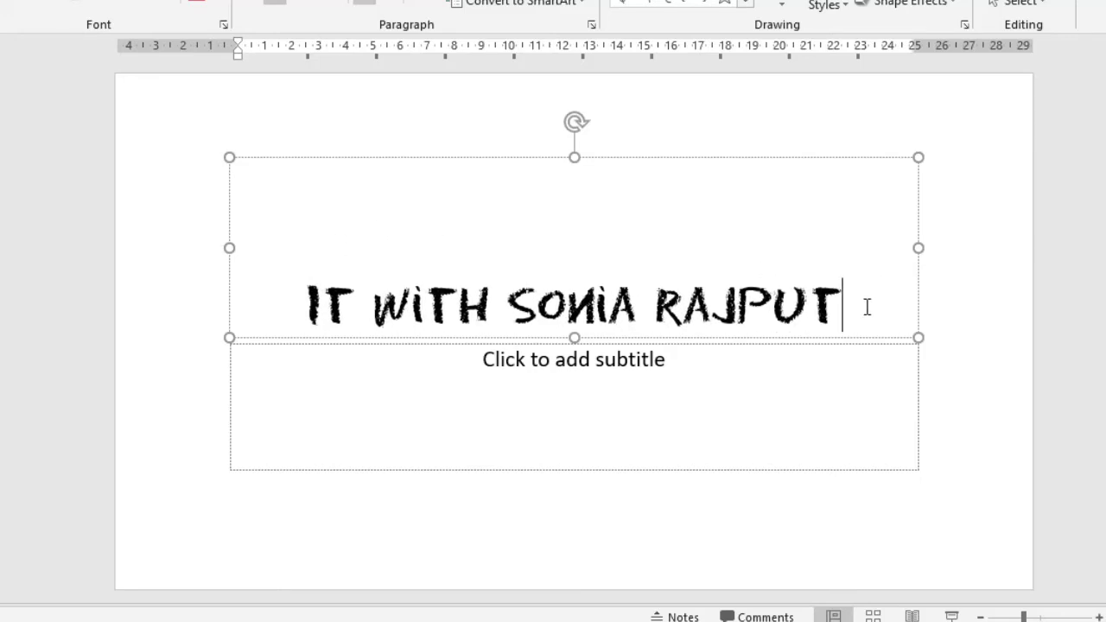
# Change the colour of the whole slide title text to red and deselect it.
pyautogui.moveTo(866, 308); pyautogui.dragTo(319, 321)
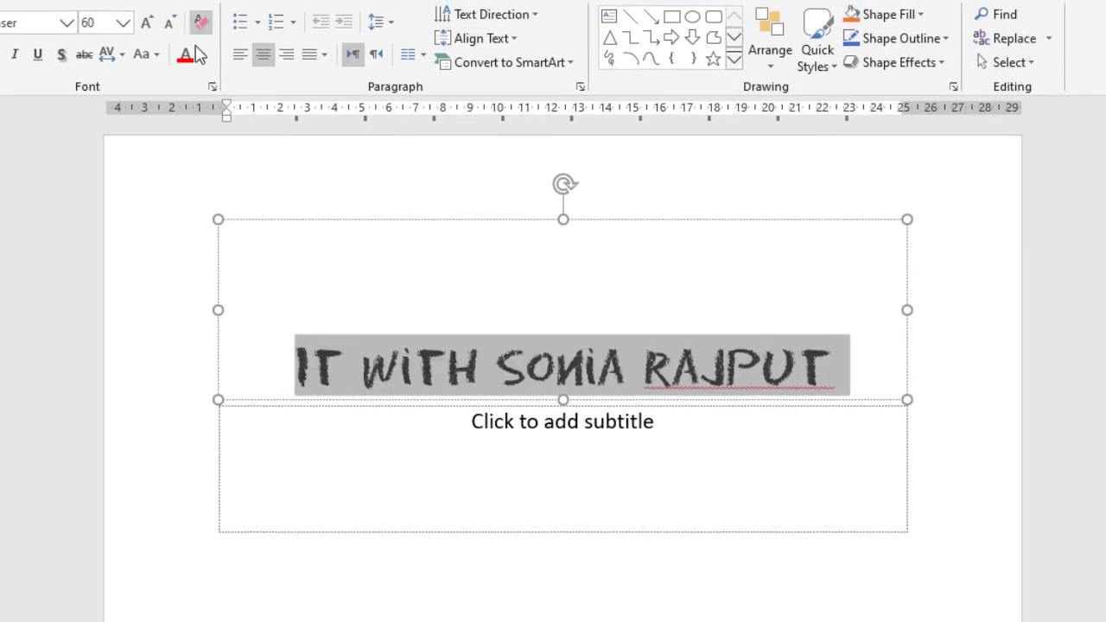
pyautogui.click(191, 57)
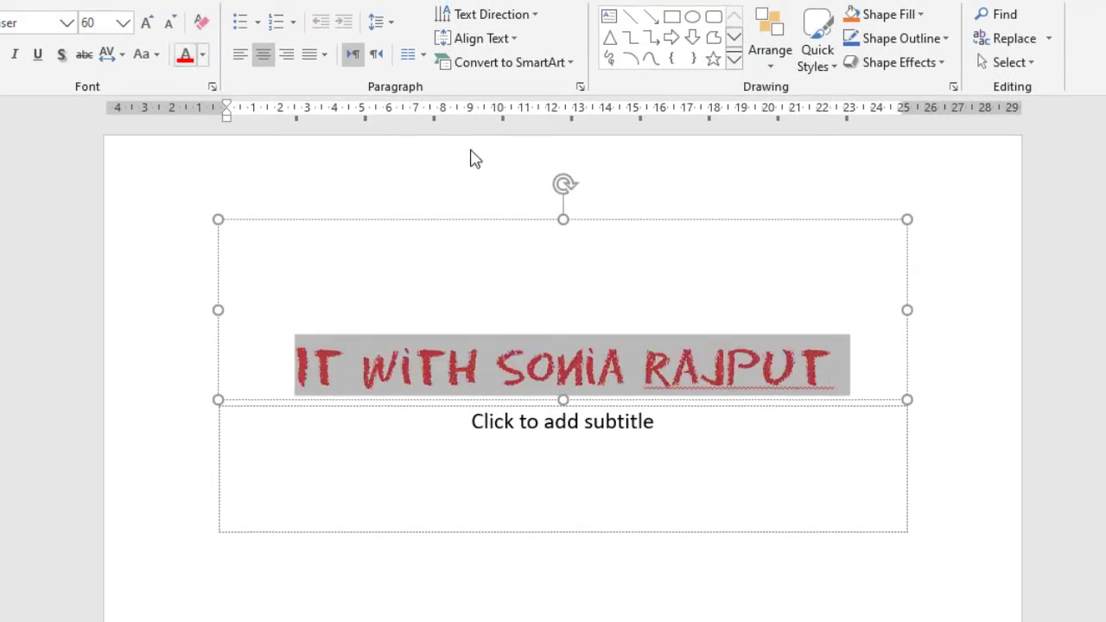
pyautogui.click(554, 299)
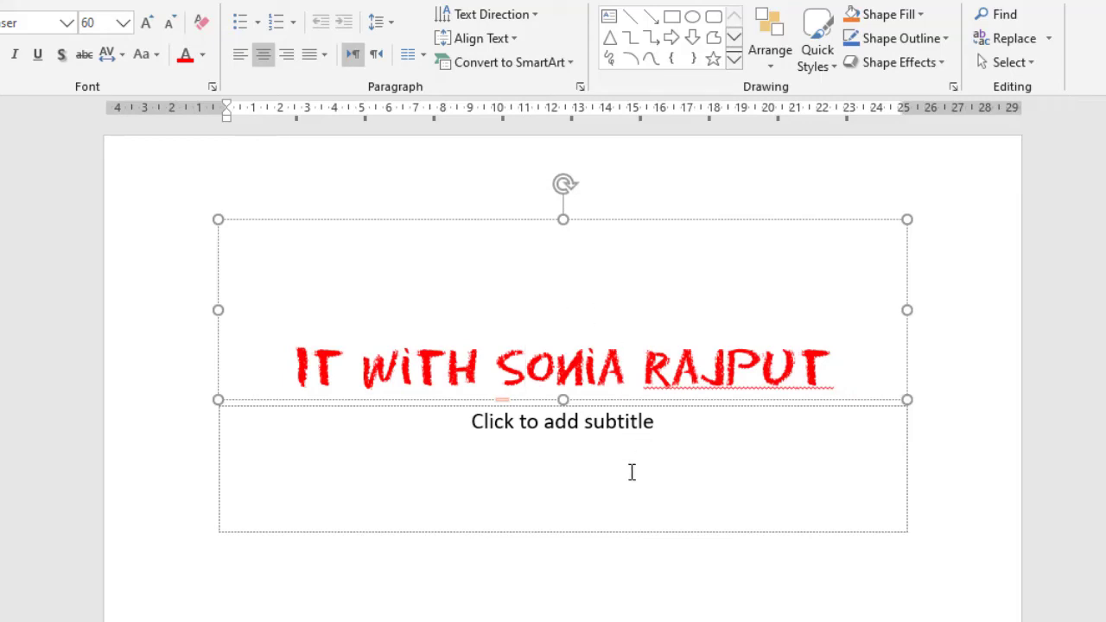
pyautogui.click(661, 483)
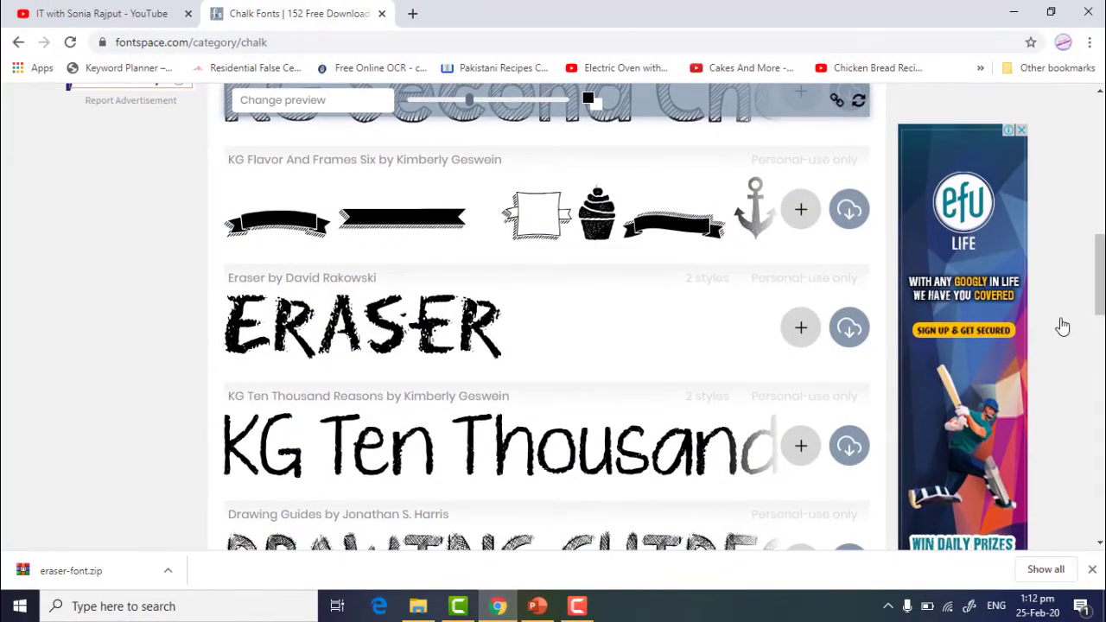
# Return to the browser and look further through the Chalk fonts below Eraser.
pyautogui.moveTo(1100, 274); pyautogui.dragTo(1102, 343)
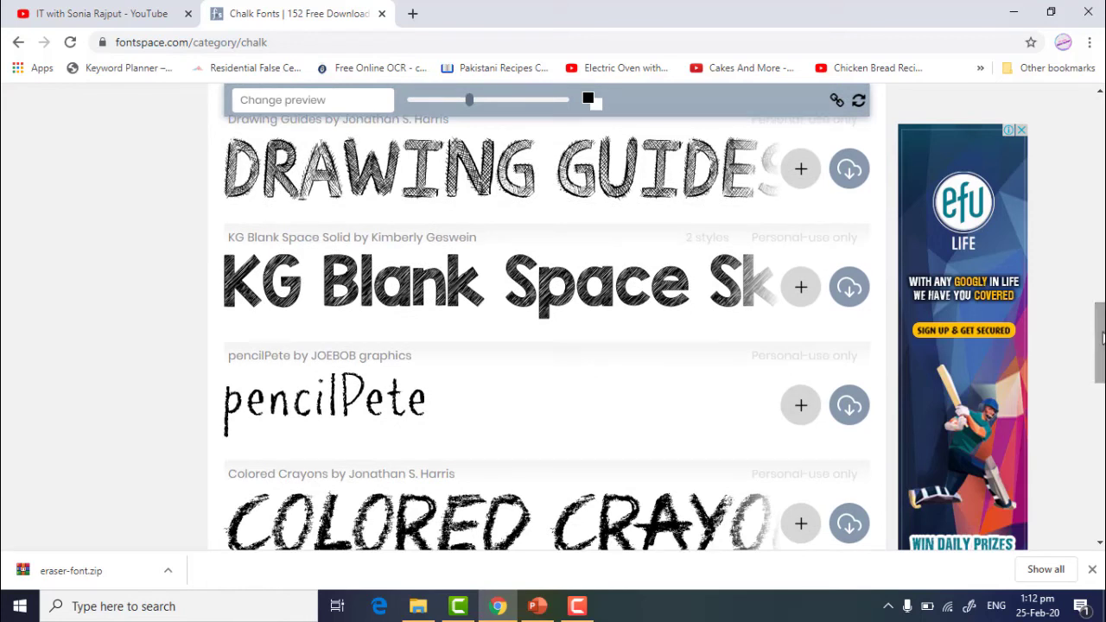
pyautogui.moveTo(1102, 337); pyautogui.dragTo(1102, 366)
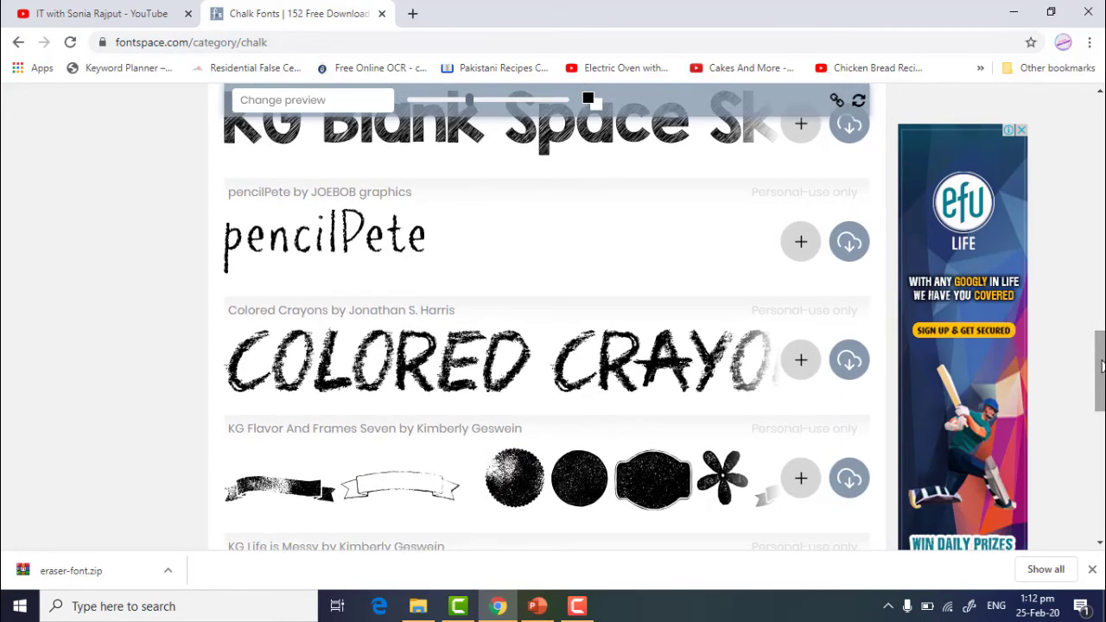
pyautogui.click(592, 606)
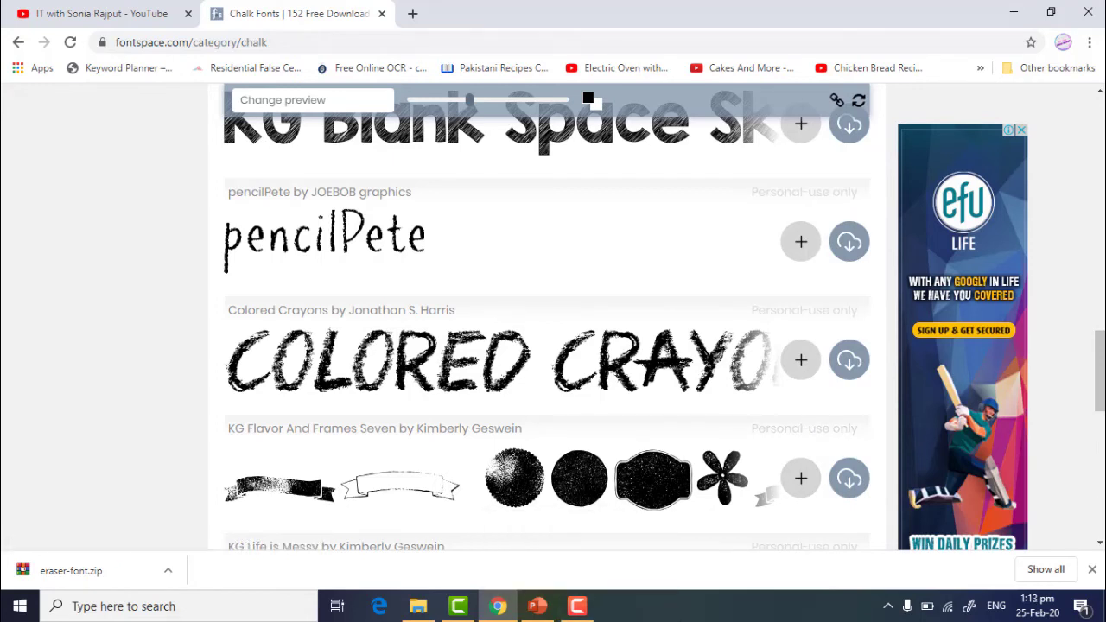